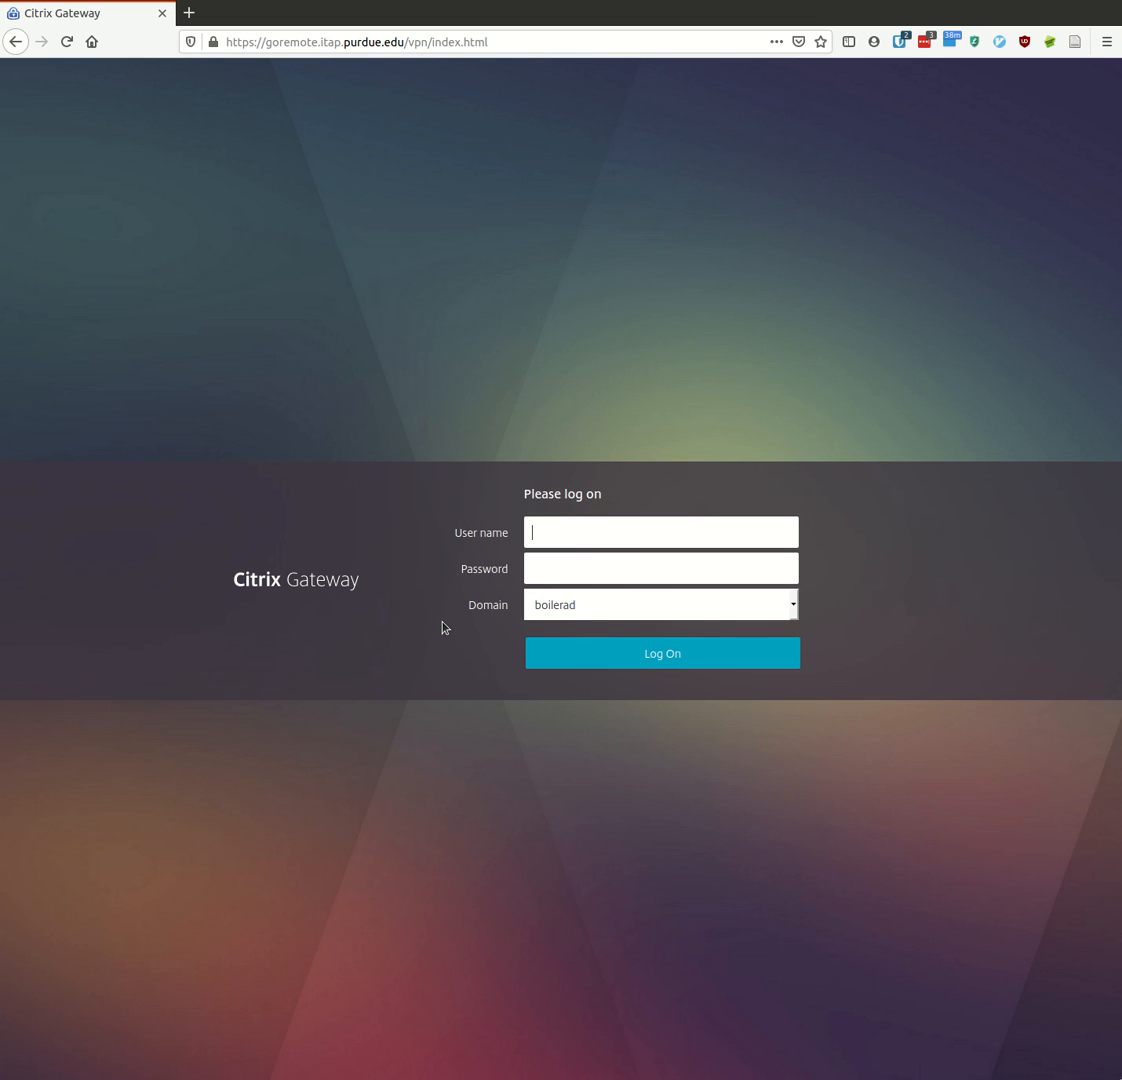
- Log on to Citrix Gateway with the account user name and password
type("foote0")
key("Tab")
type("****************")
left_click(566, 664)
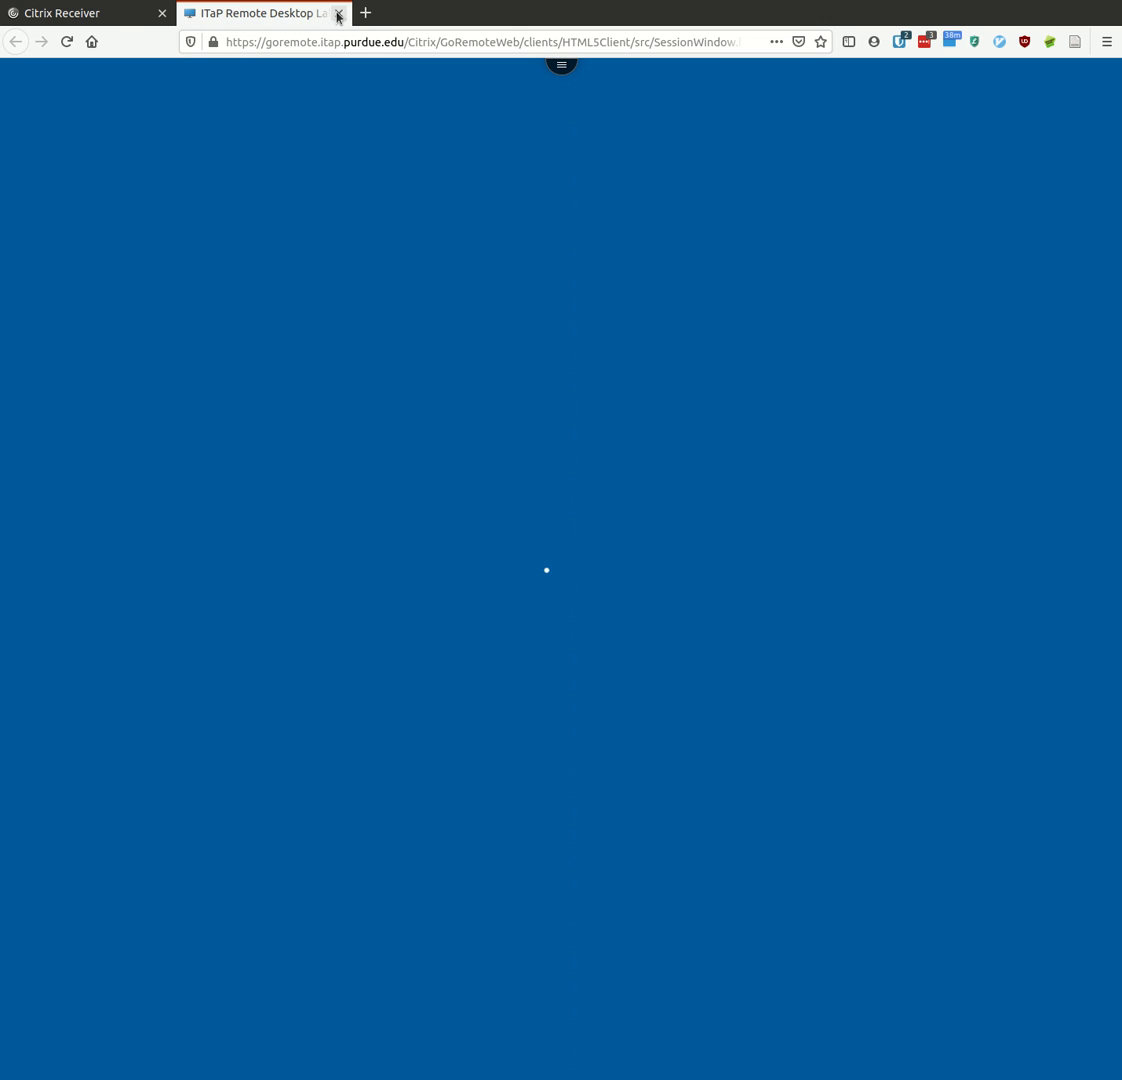
- Close the blank remote tab, dismiss the LastPass prompt, and launch RStudio 12 from APPS
left_click(338, 14)
left_click(644, 103)
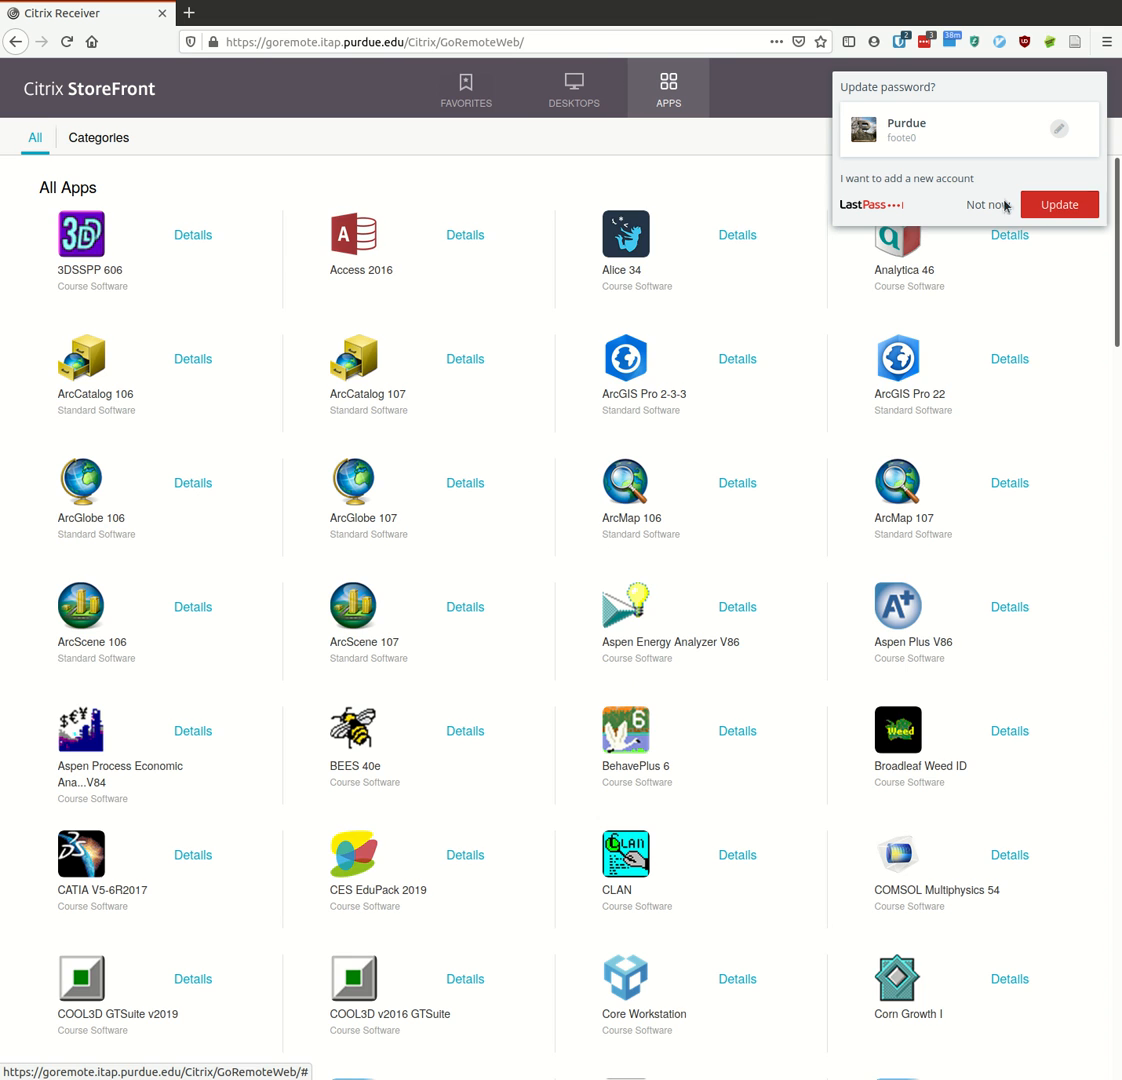
left_click(990, 205)
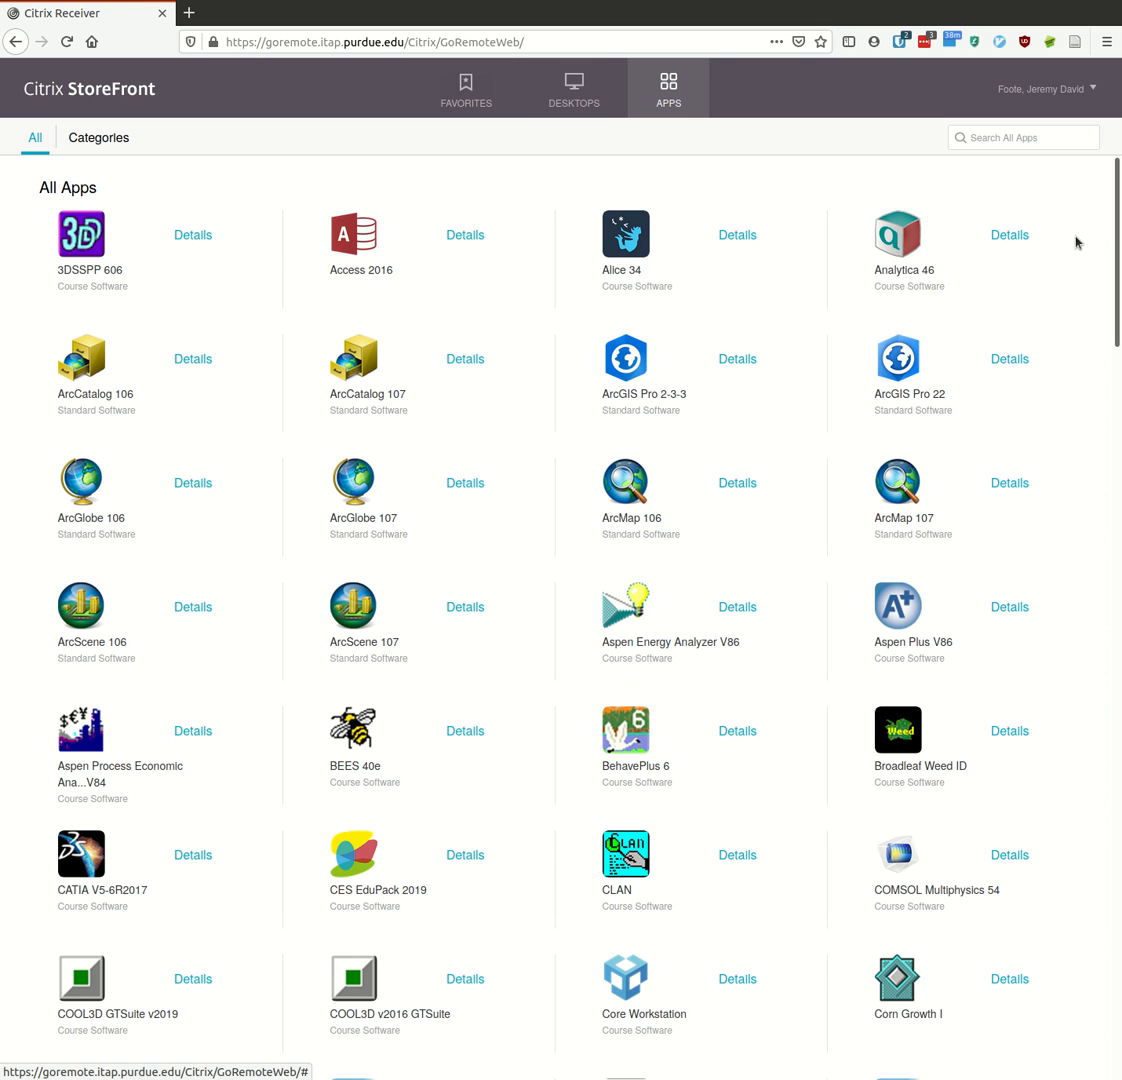
left_click_drag(1119, 222, 1057, 634)
scroll(1057, 634, "down", 7)
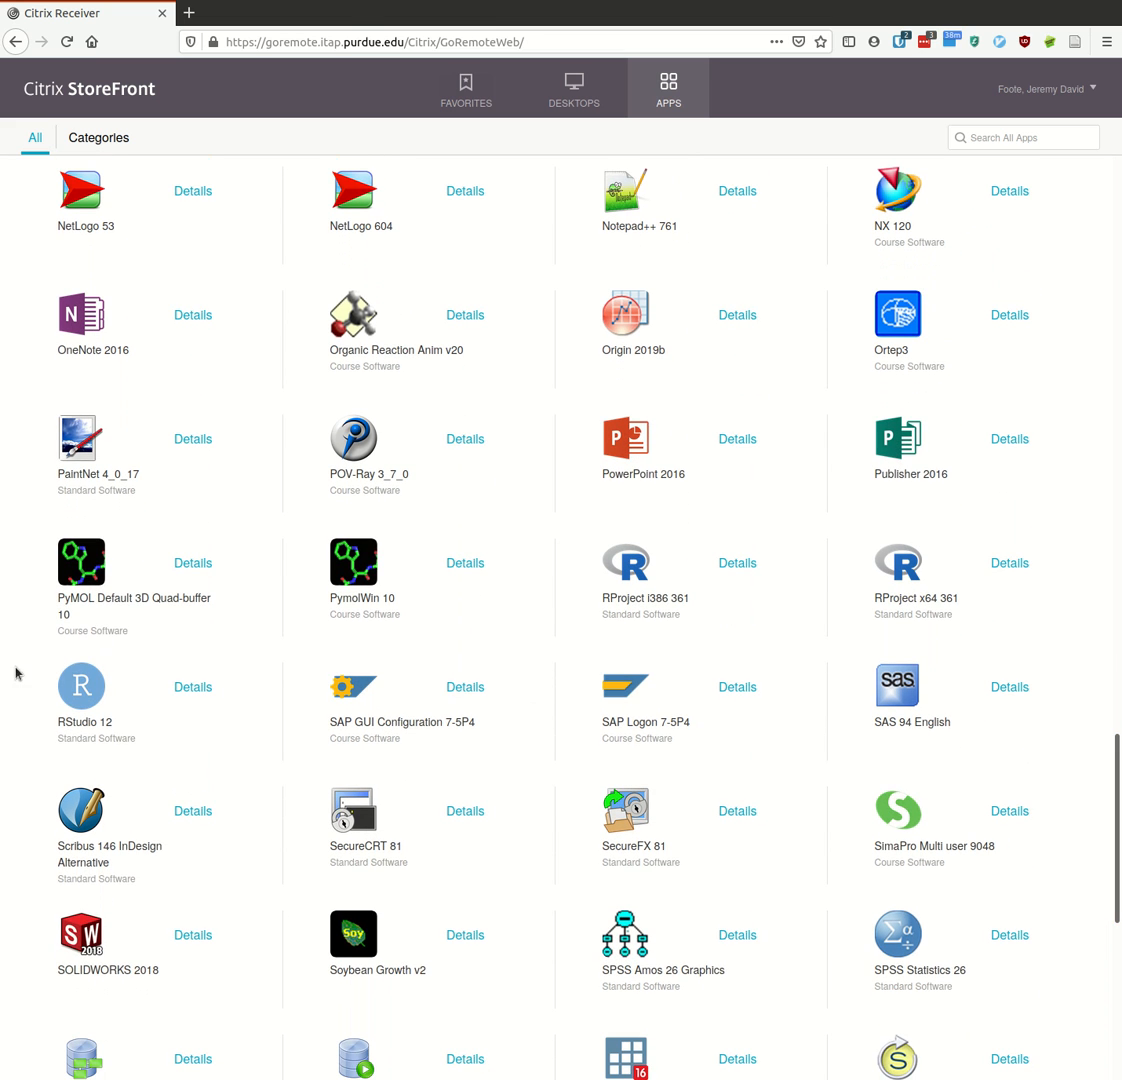
left_click(78, 708)
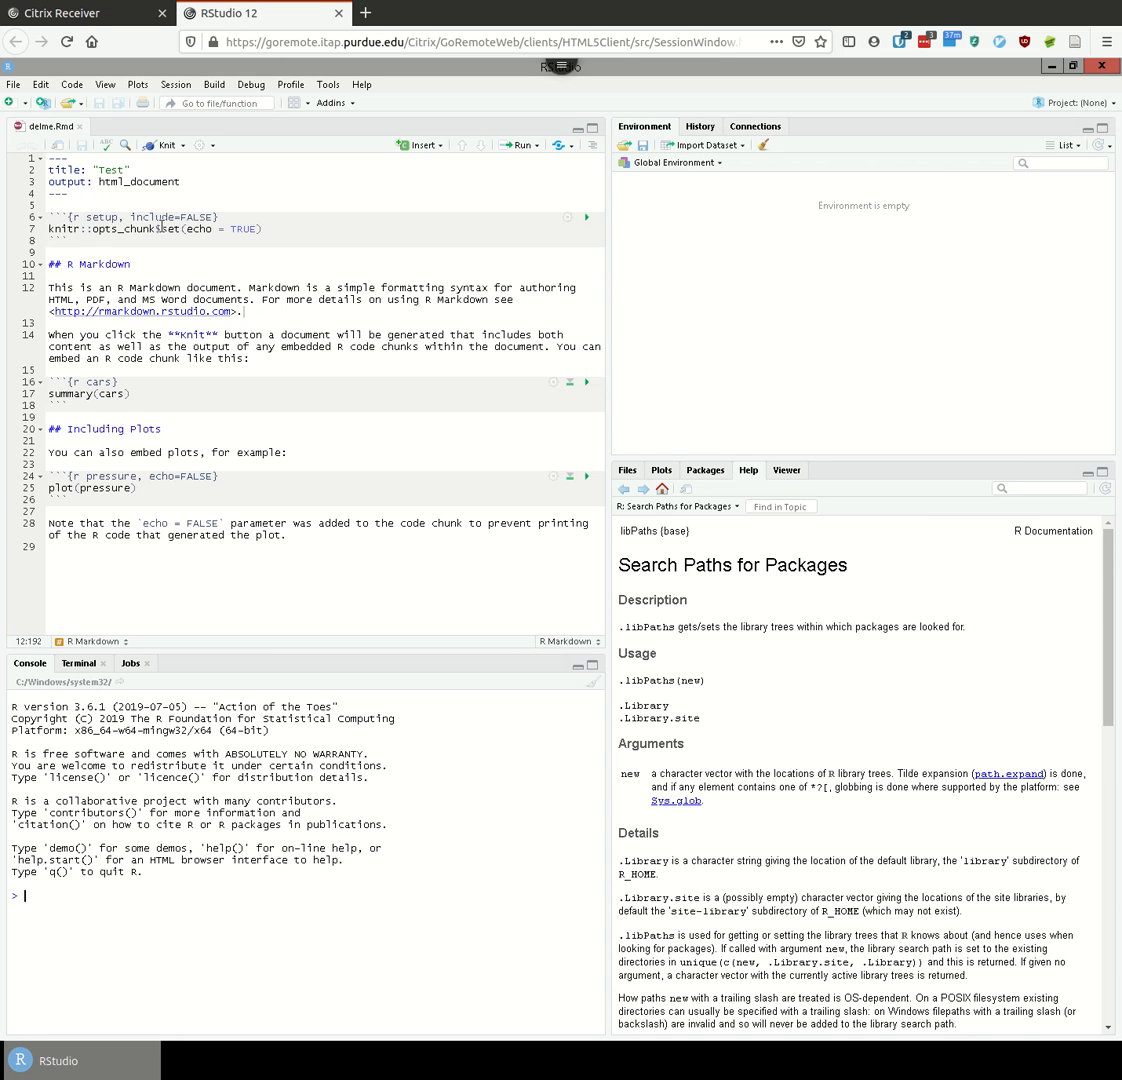
- In Global Options, set the default working directory to the W: home directory and save
left_click(328, 85)
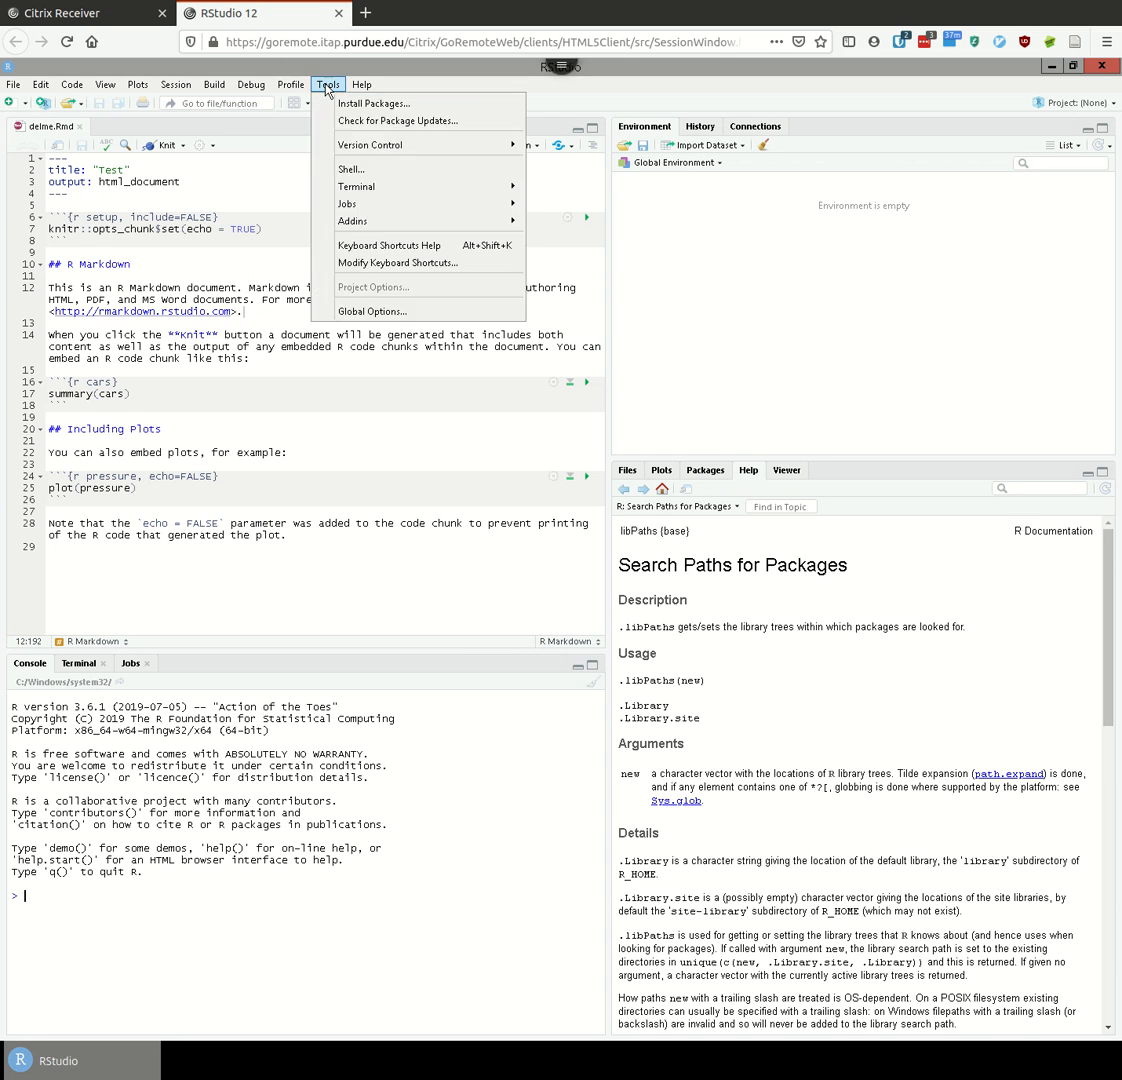
left_click(351, 311)
double_click(486, 487)
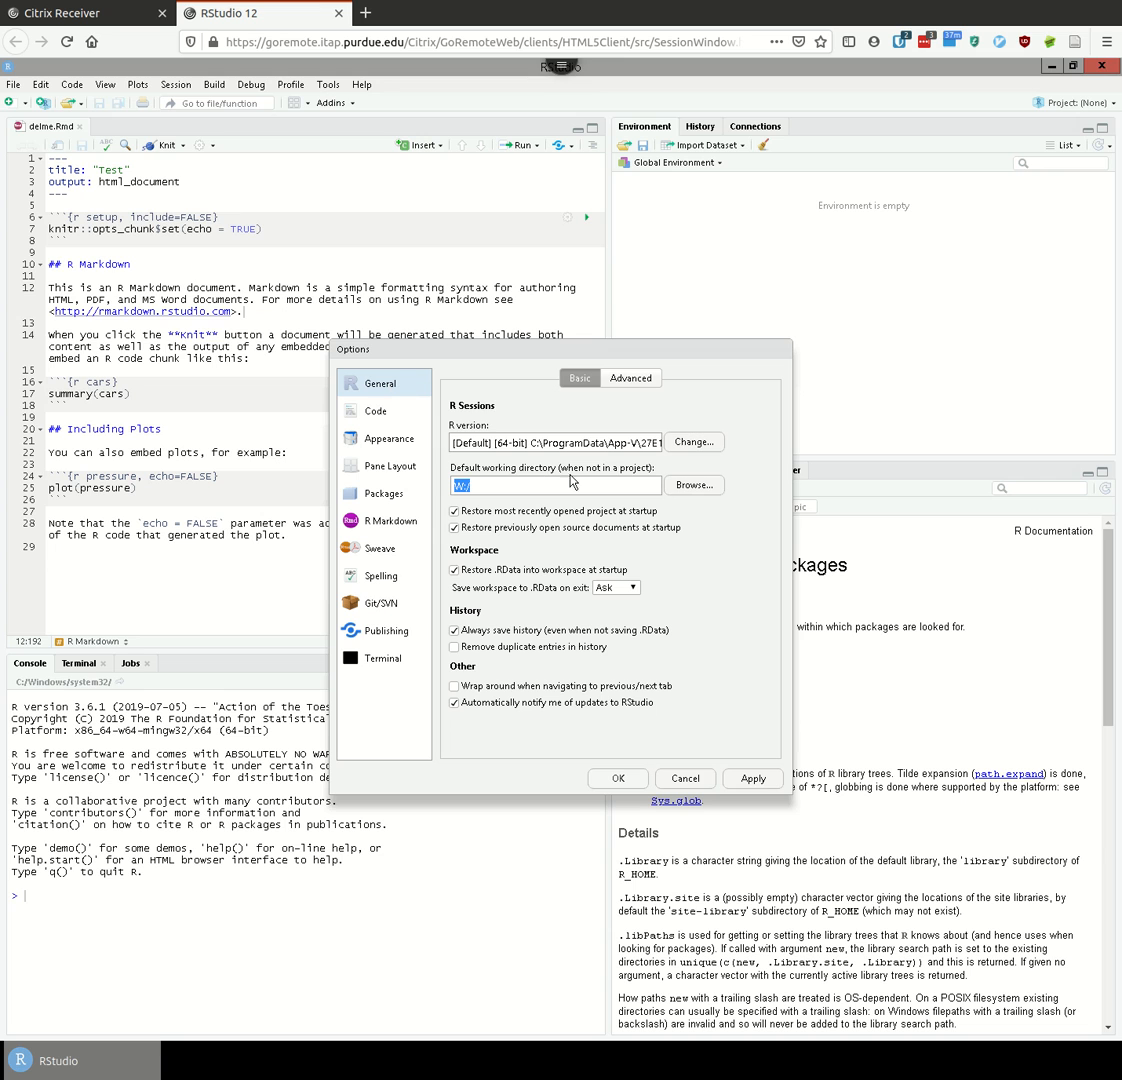
left_click(692, 486)
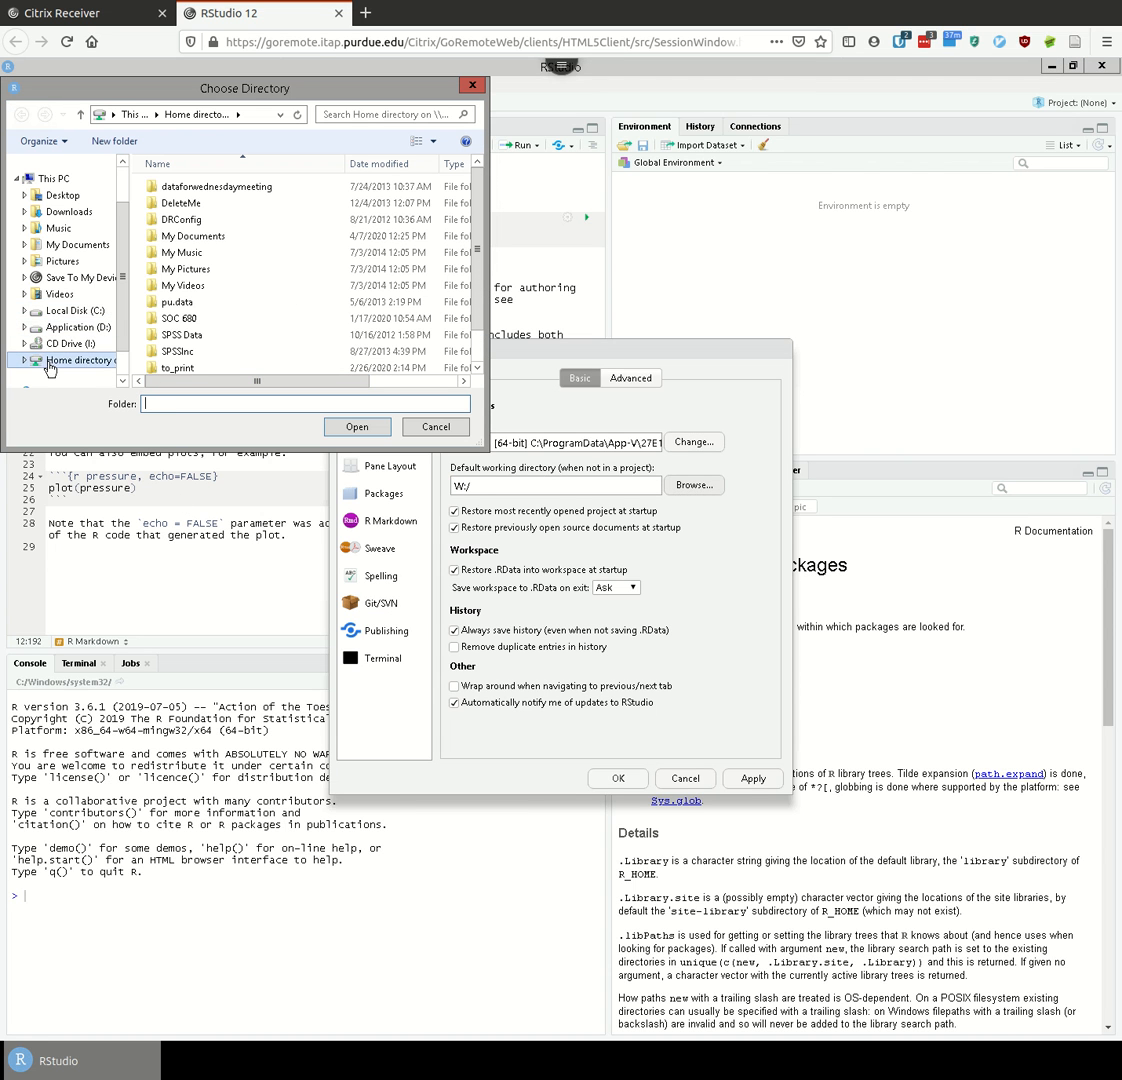
left_click(50, 362)
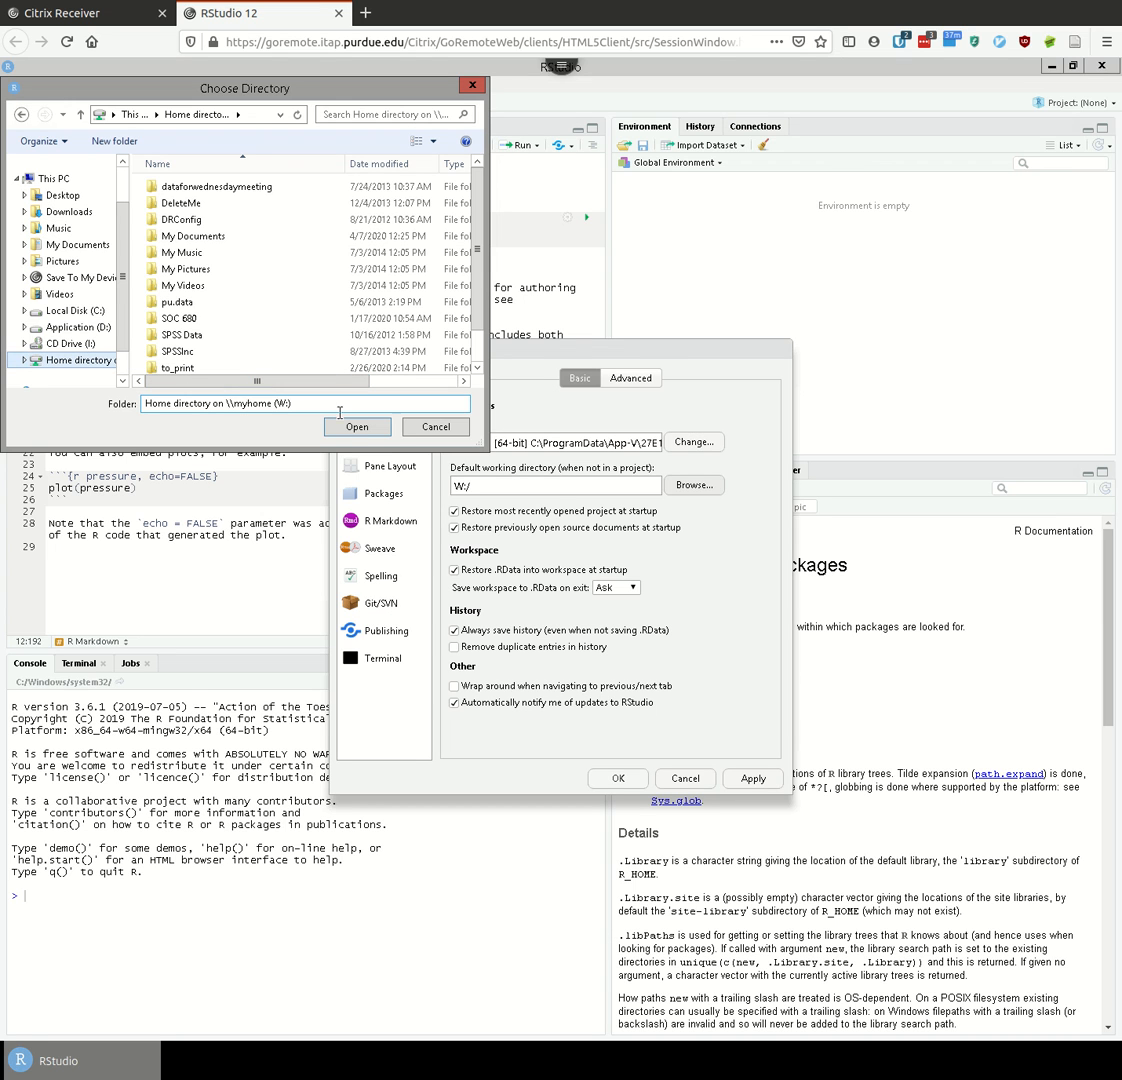
left_click(354, 428)
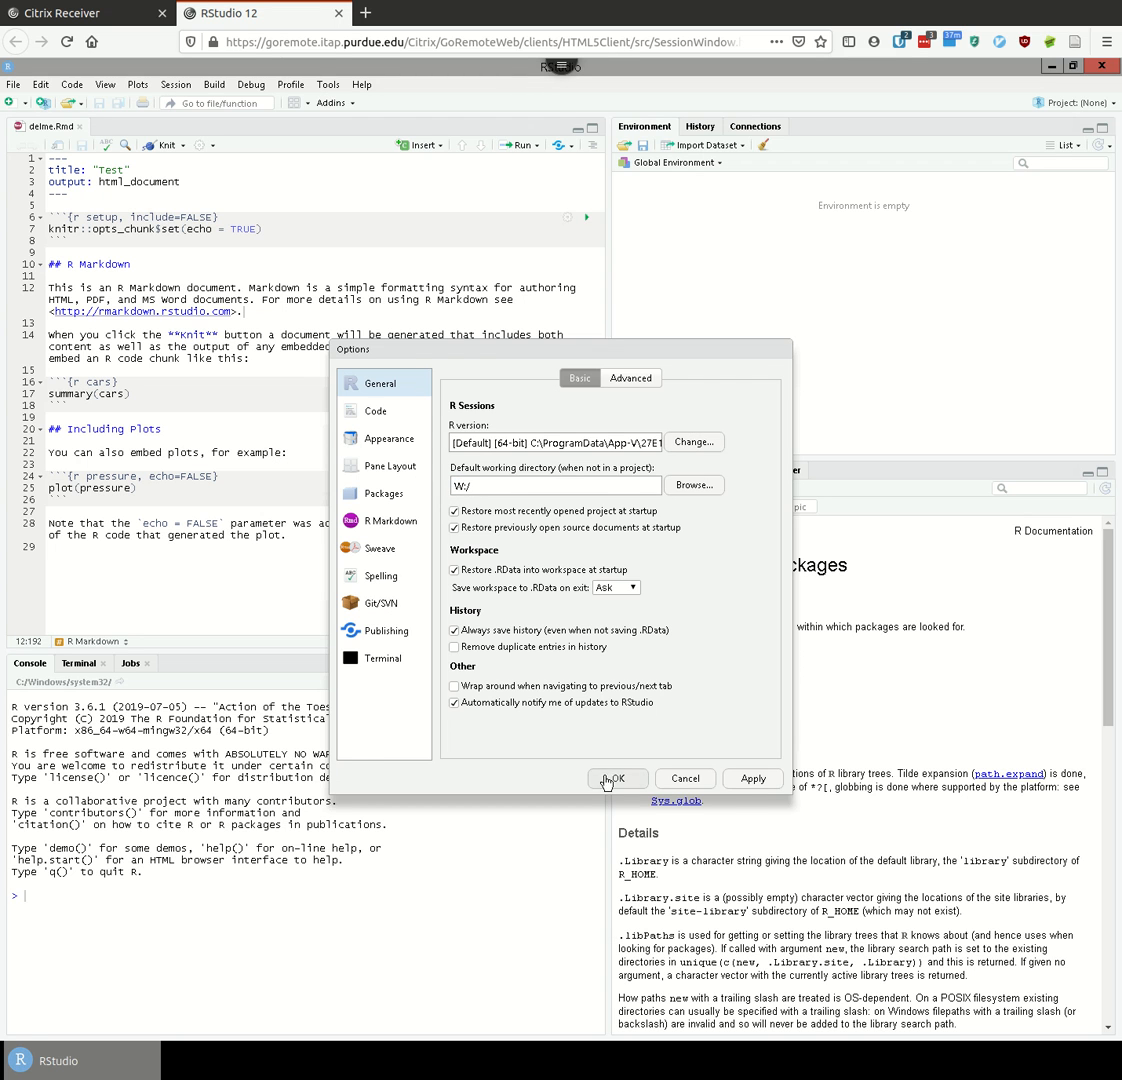
left_click(612, 778)
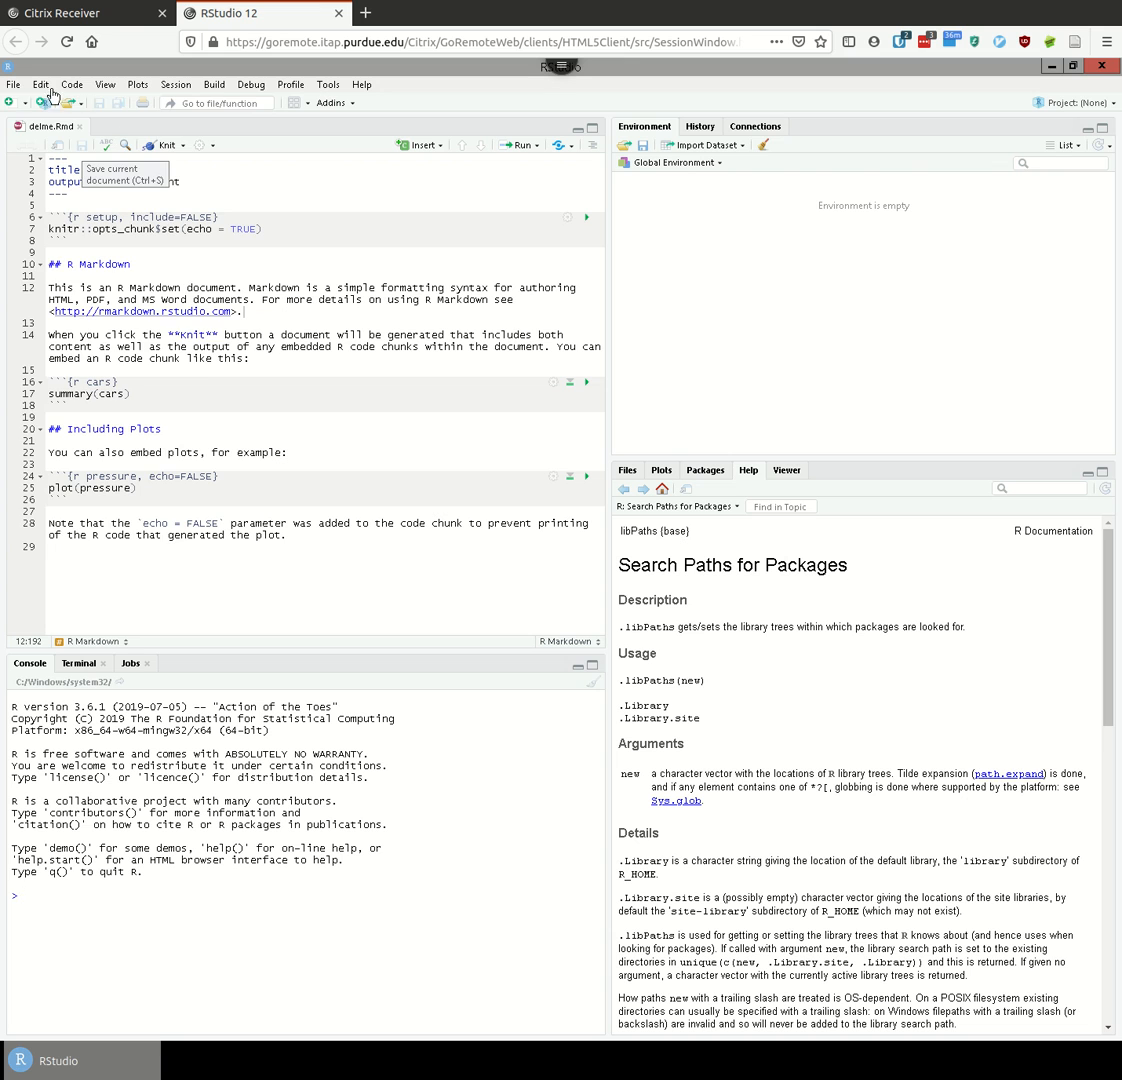
- Open the R-fix.R script from File > Recent Files
left_click(14, 86)
mouse_move(90, 177)
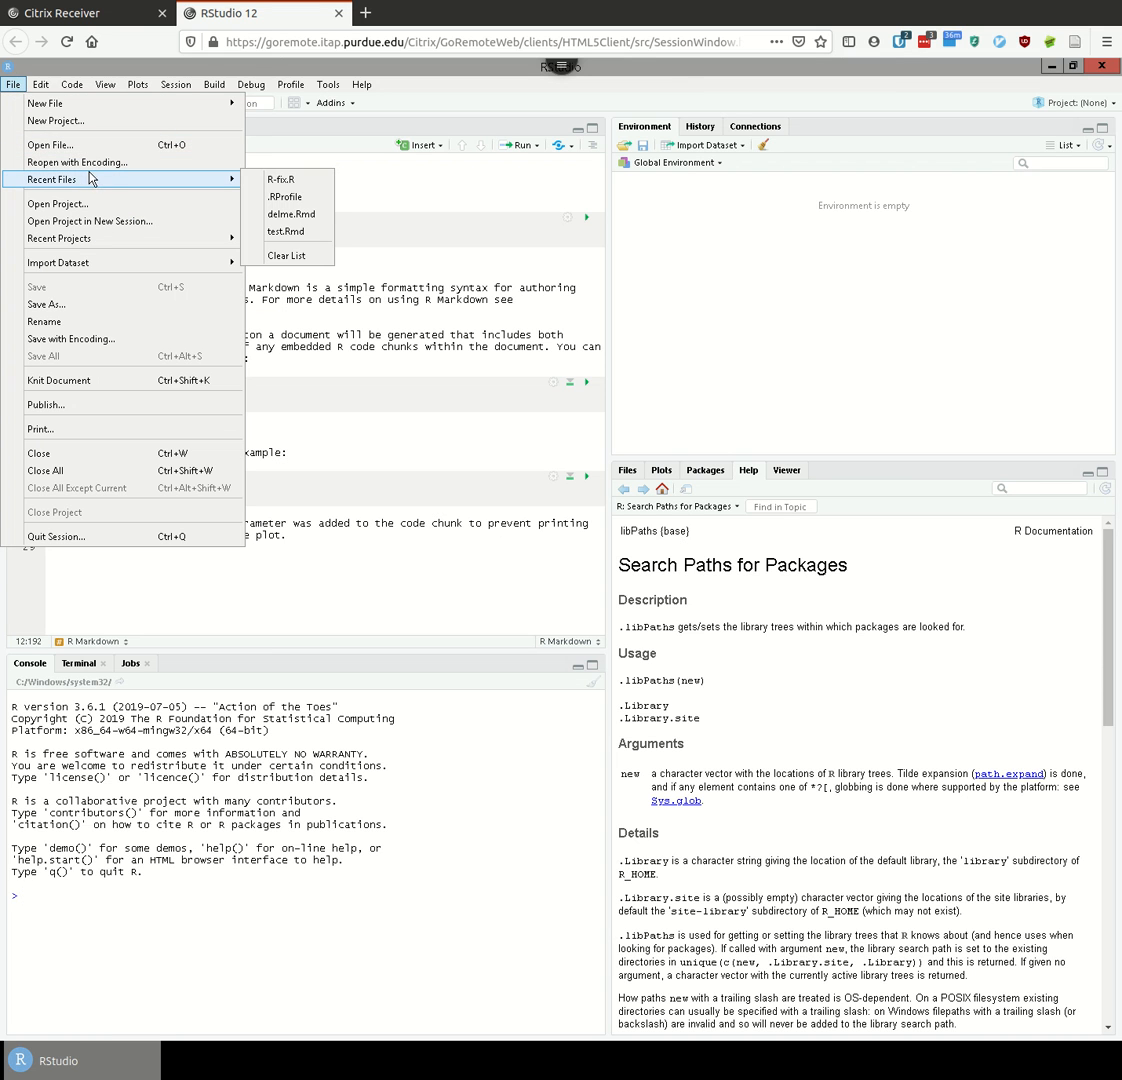
left_click(268, 180)
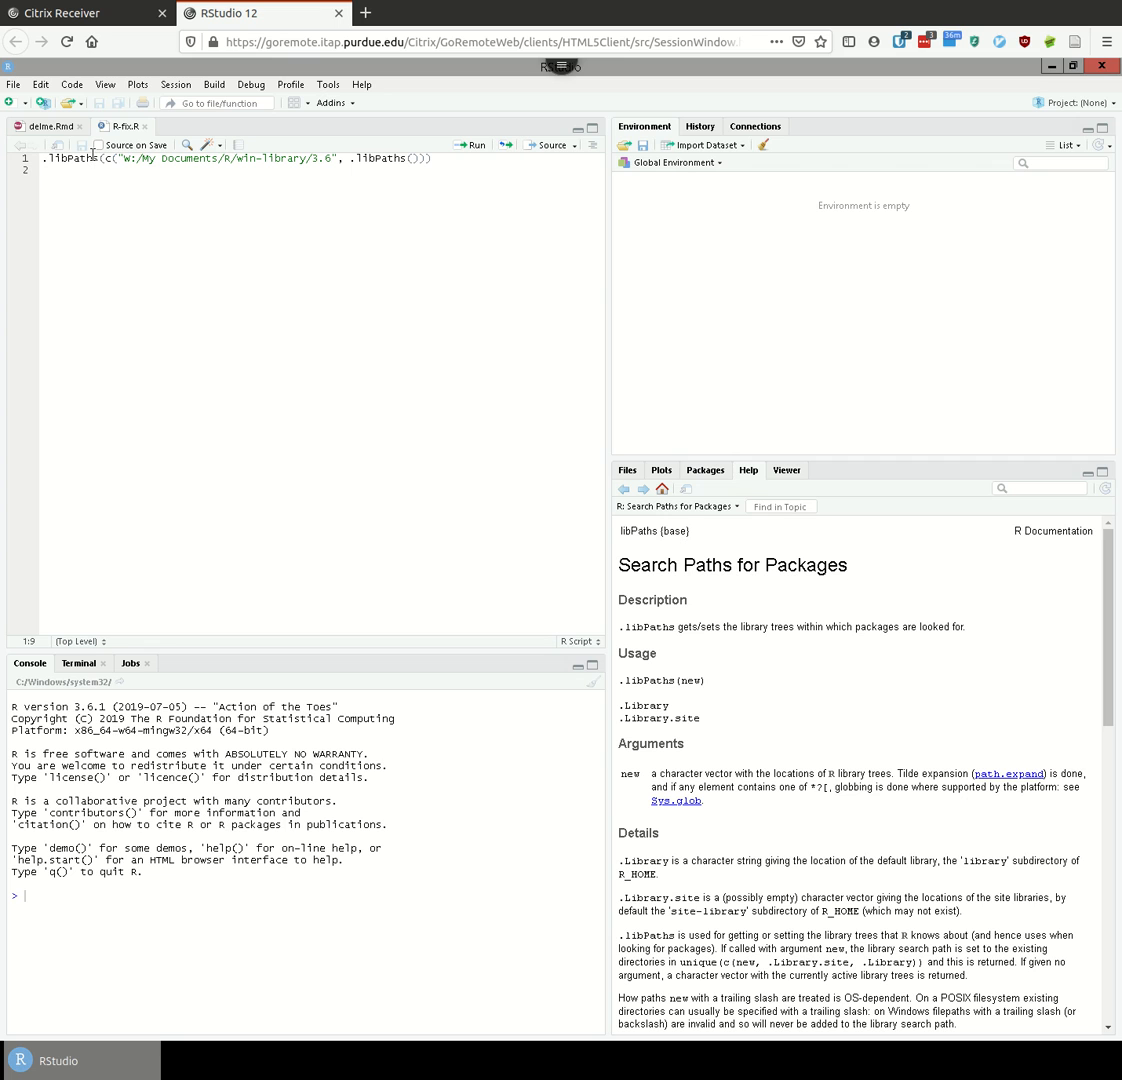
- Run R-fix.R's line 1 to add W:/My Documents/R/win-library/3.6 to .libPaths
key("ctrl+Return")
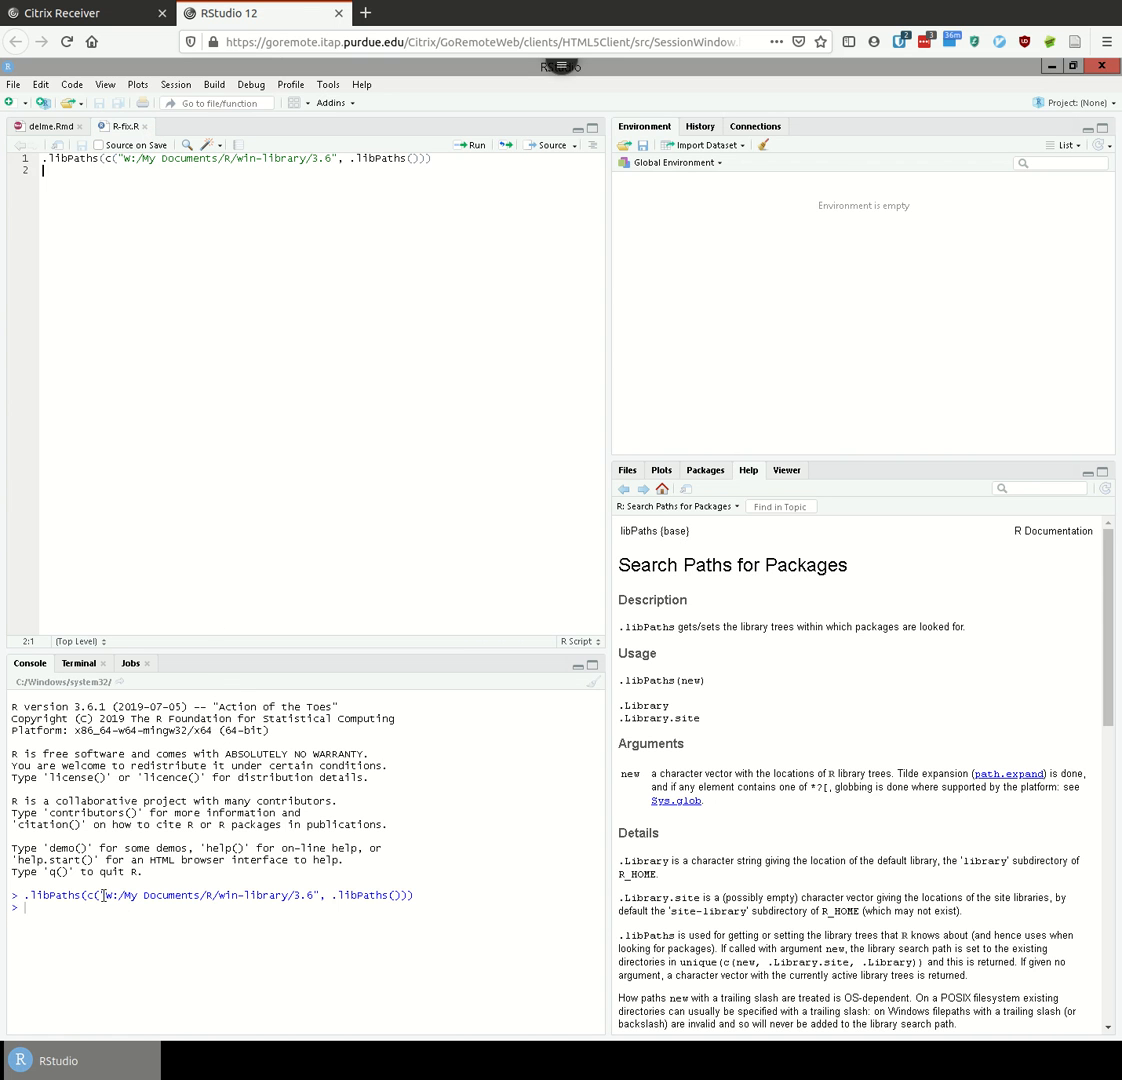
left_click_drag(107, 896, 314, 891)
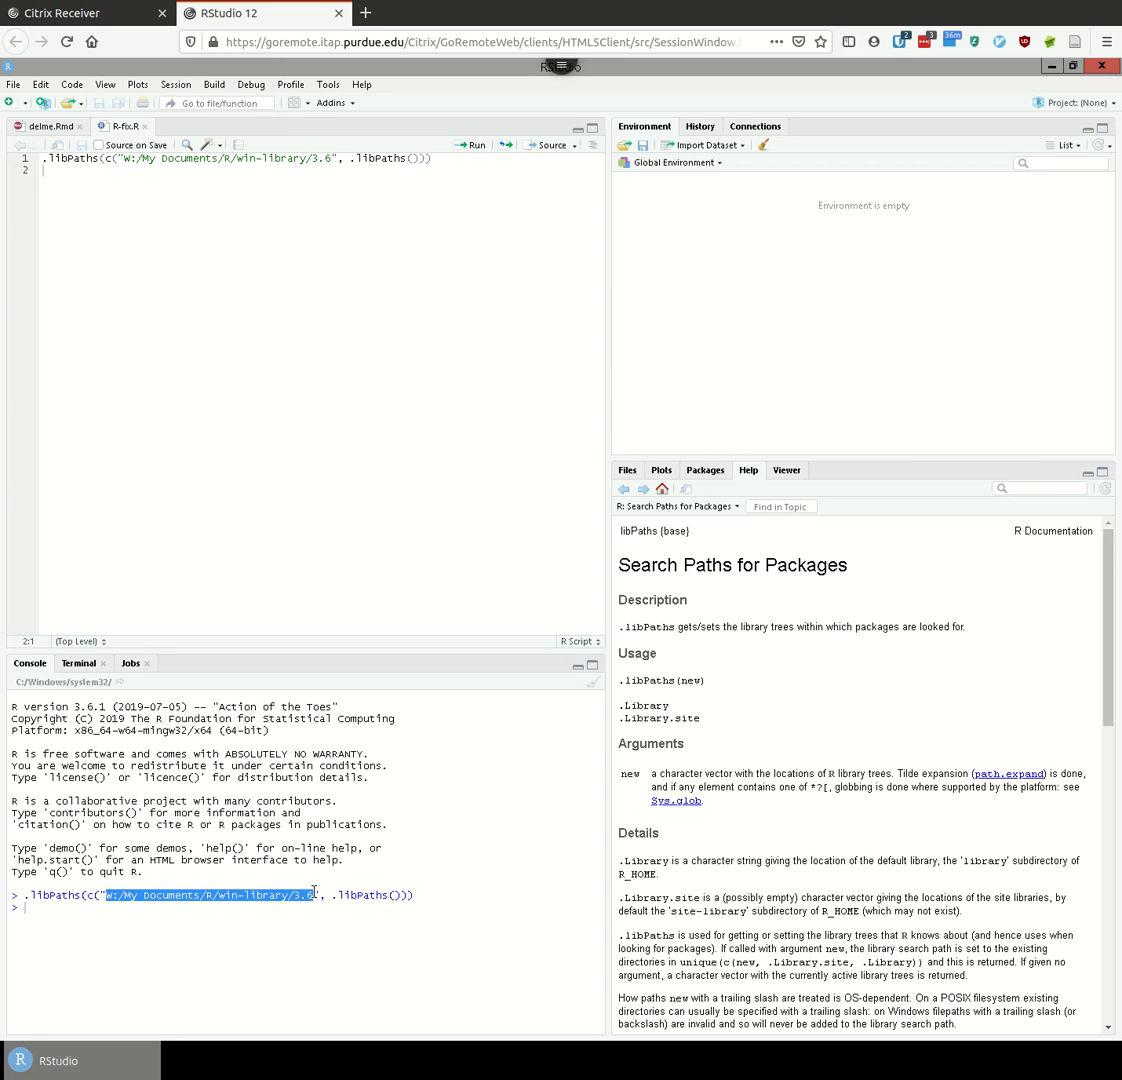
left_click(212, 913)
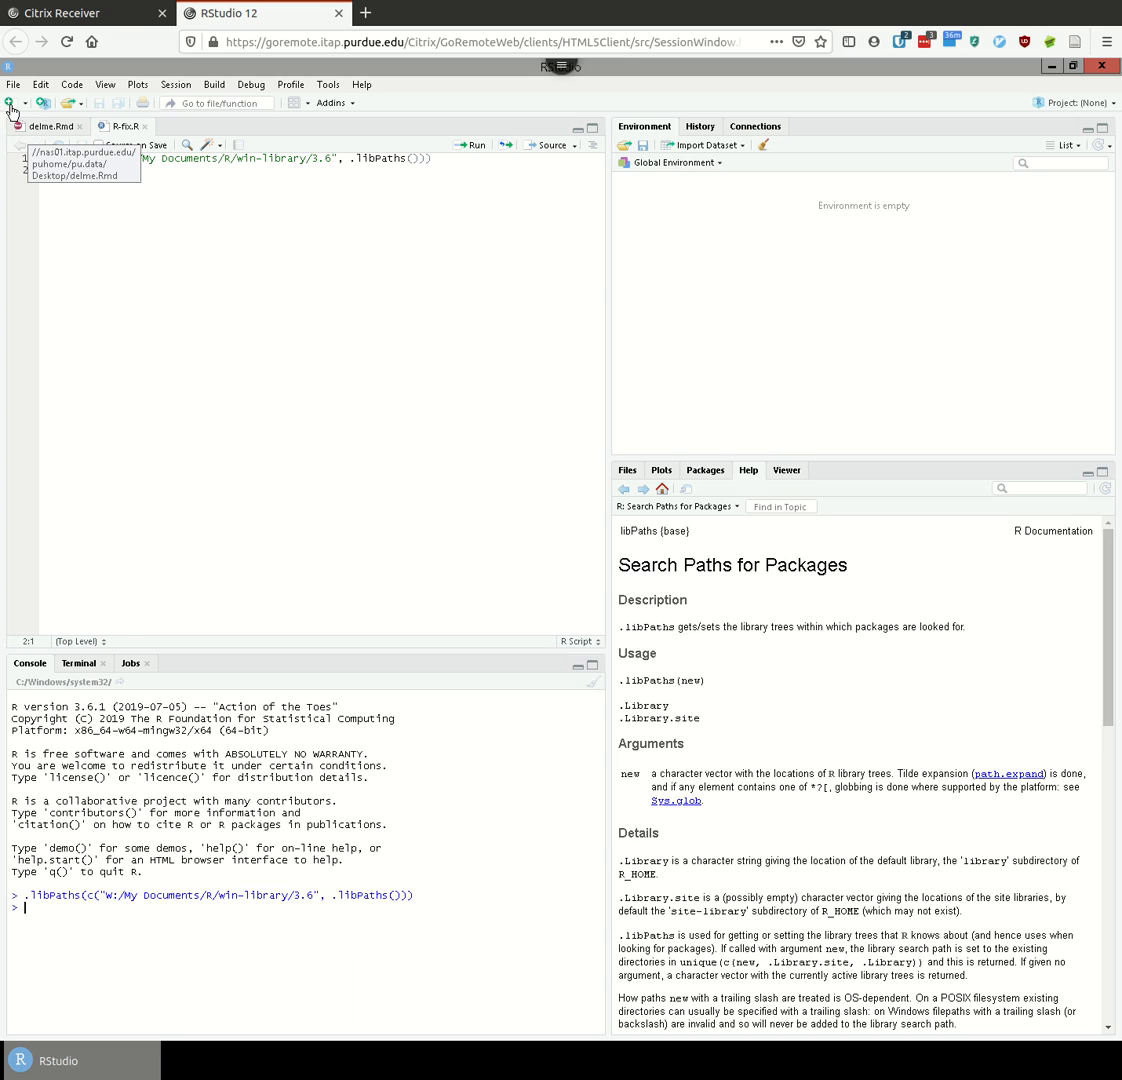
- Return to delme.Rmd and knit it to HTML with Ctrl+Shift+K
left_click(38, 128)
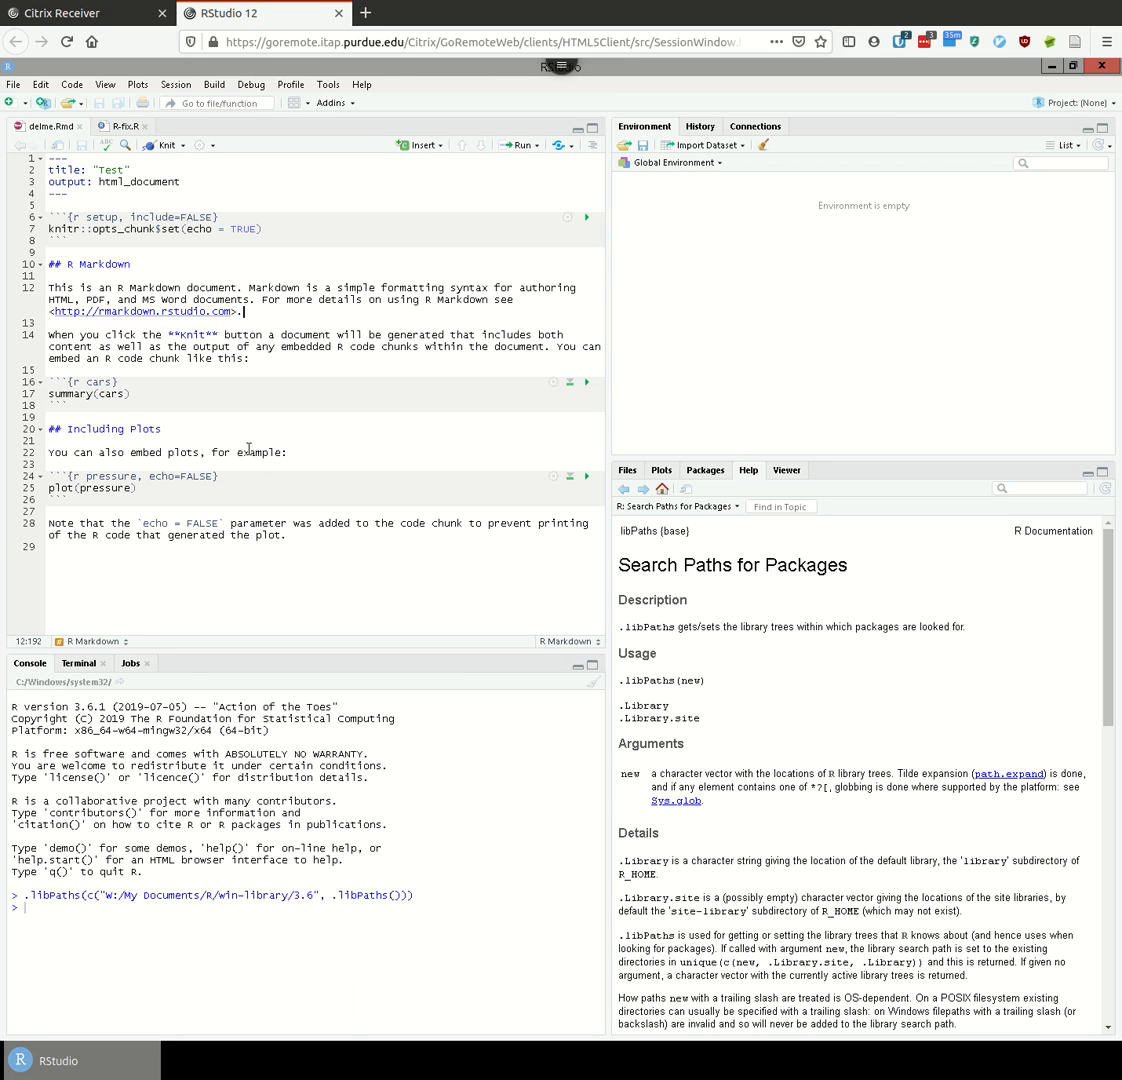
key("ctrl+shift+k")
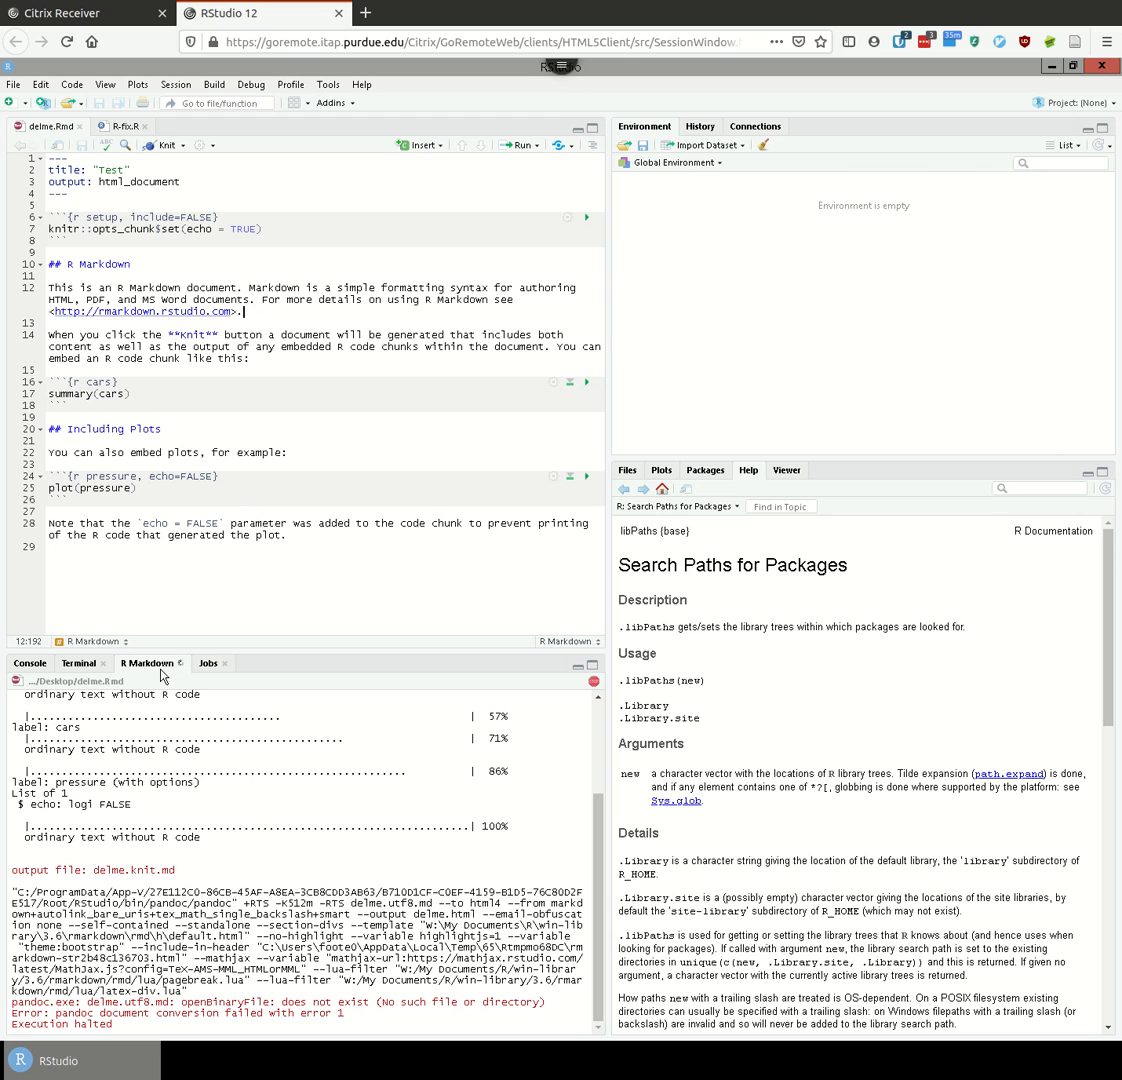
- Switch to R-fix.R and run .libPaths() in the console to check the library paths
left_click(118, 128)
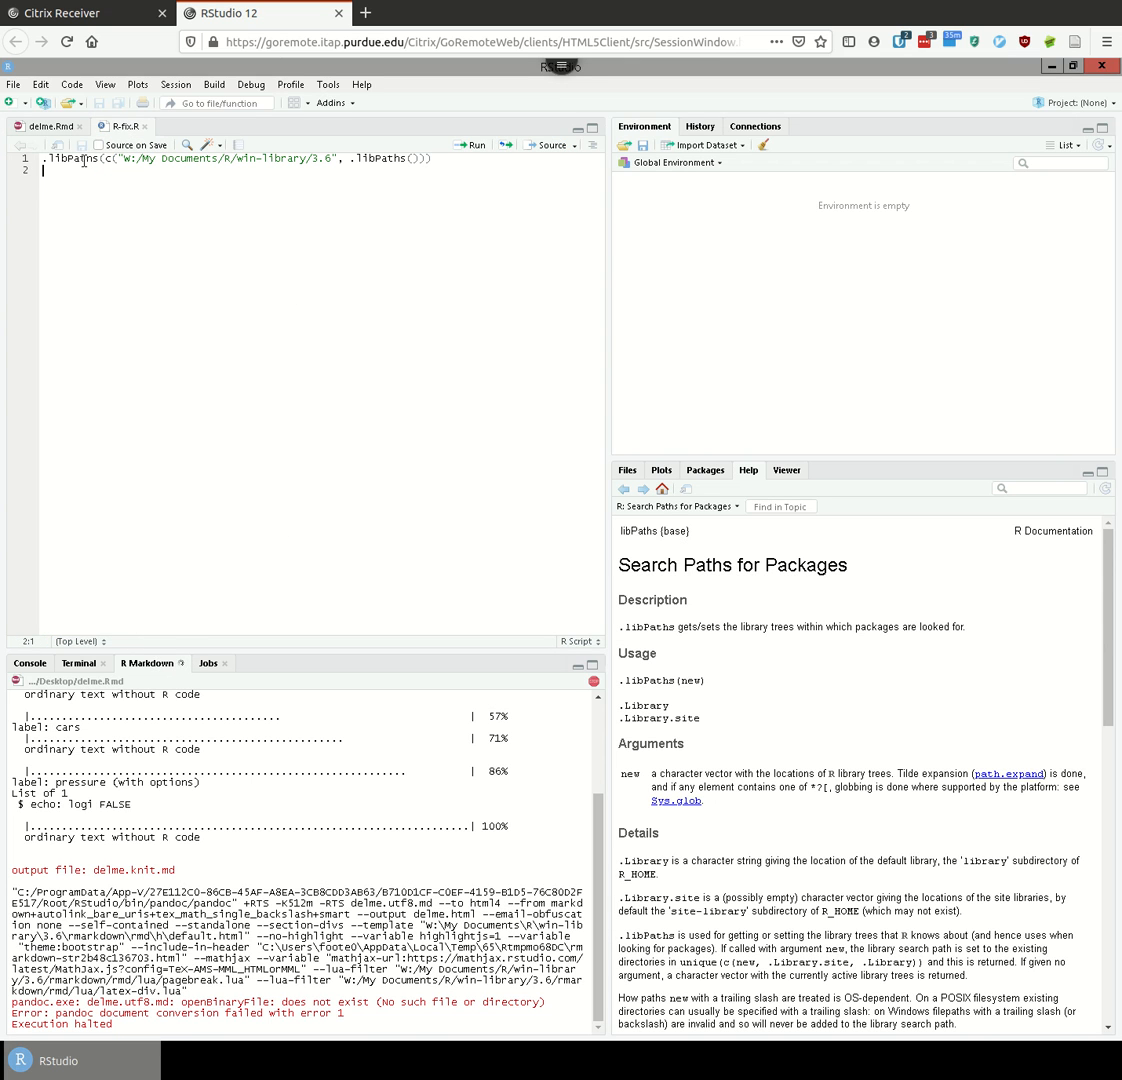
left_click_drag(231, 1000, 239, 1000)
left_click(30, 663)
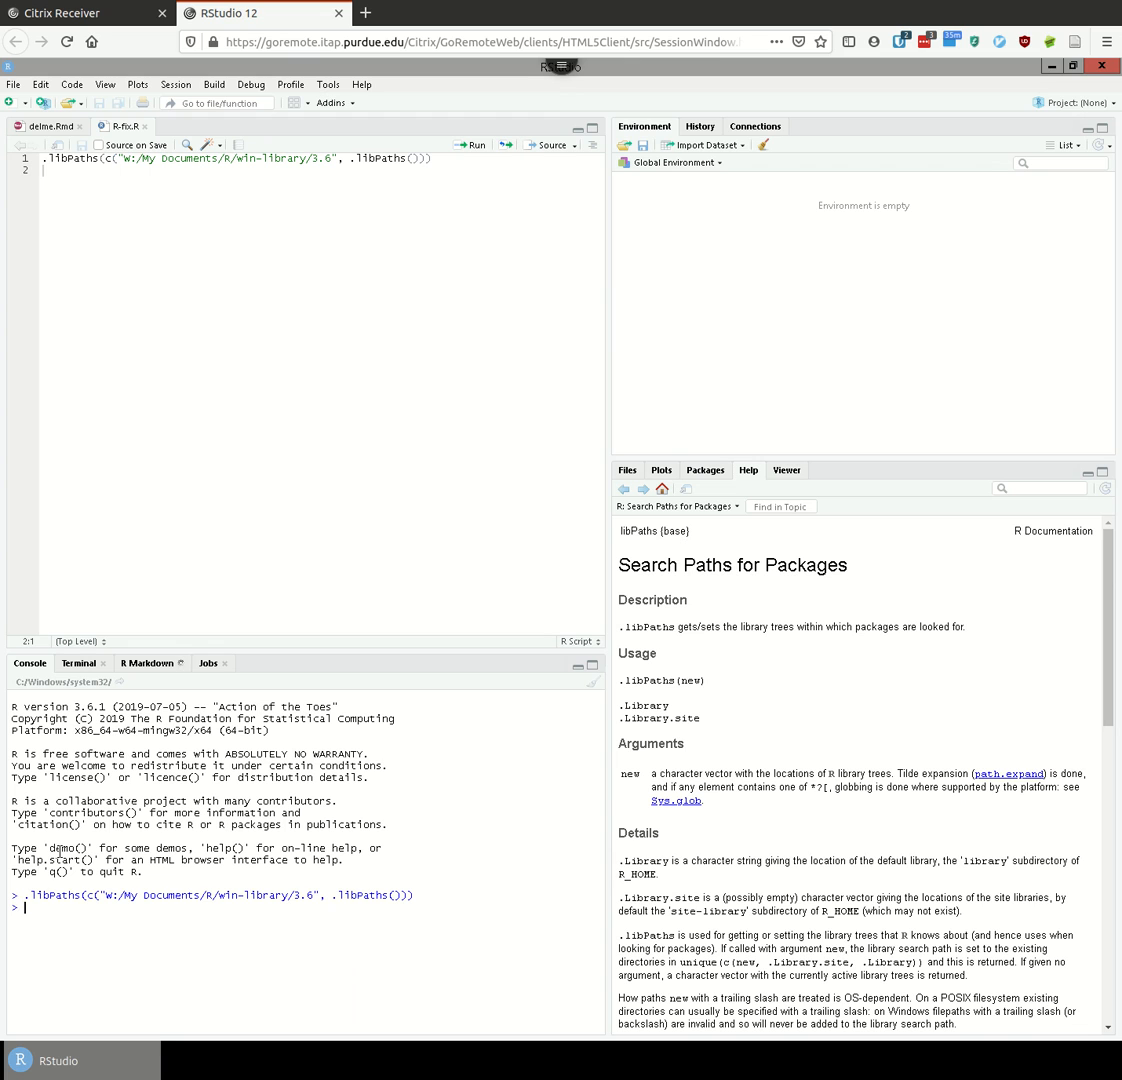
type(".libPaths()")
key("Return")
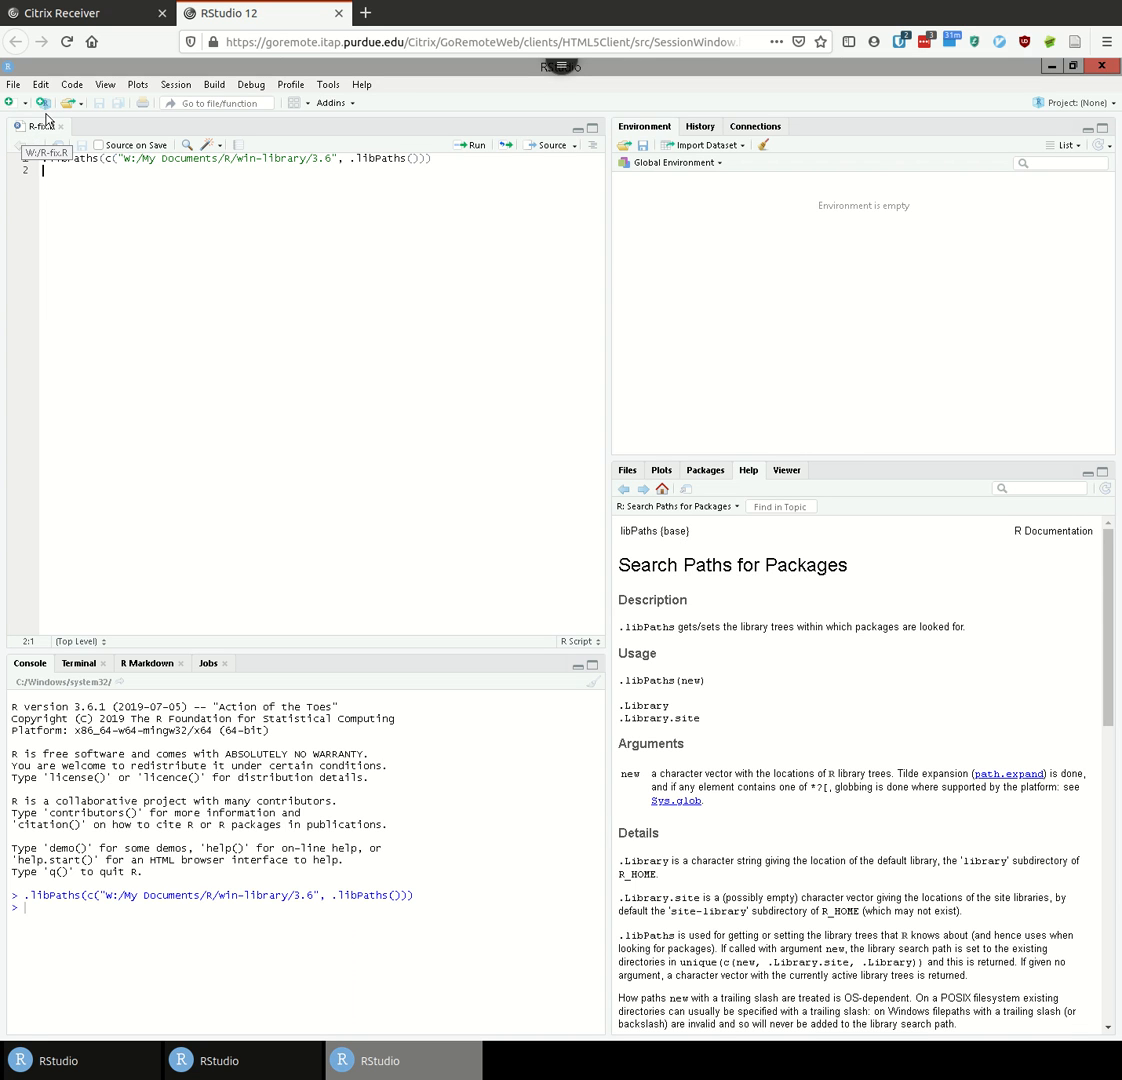
- Create a new R Markdown document titled 'Test'
left_click(13, 103)
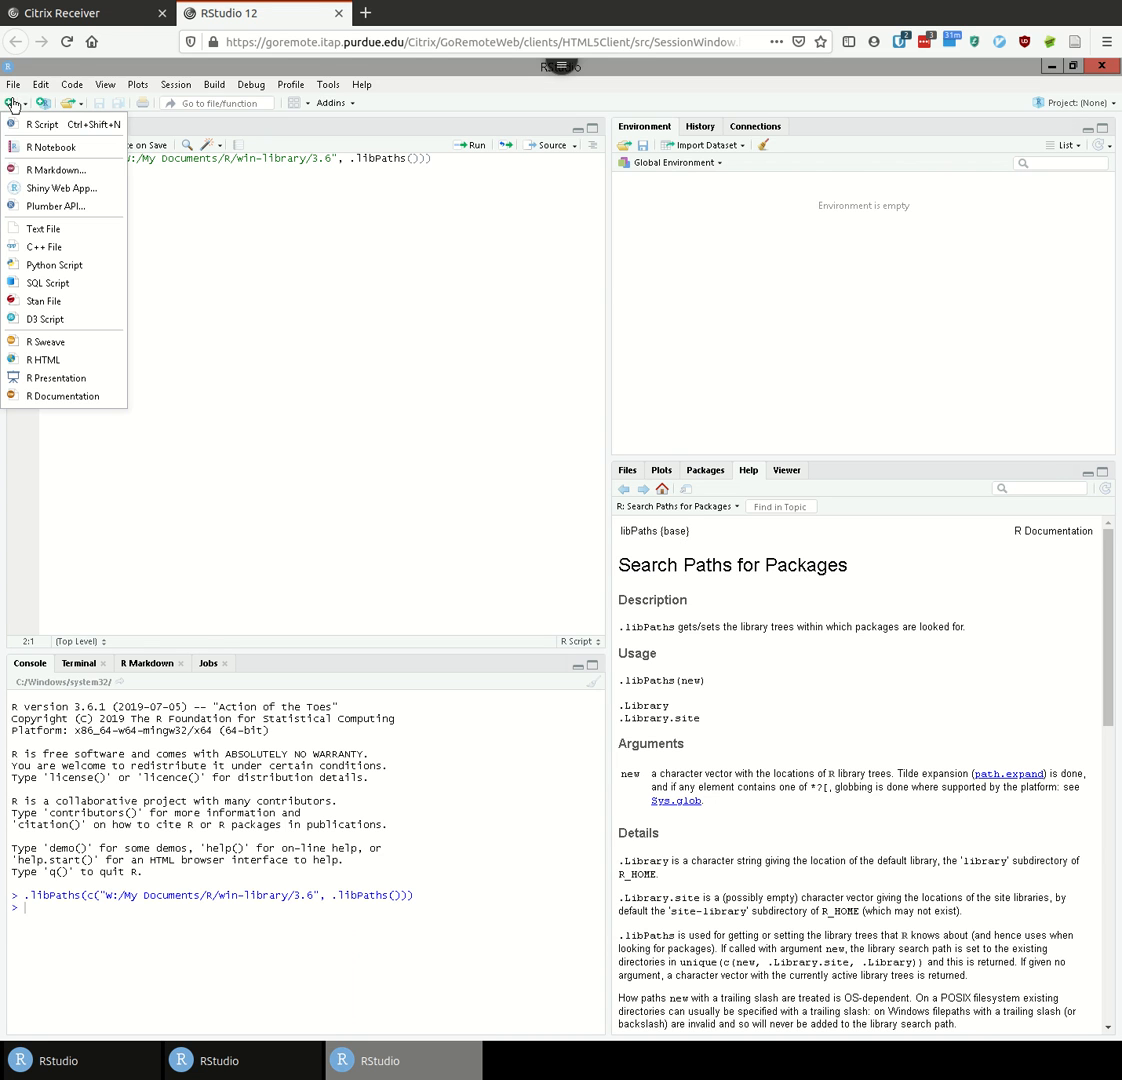
left_click(42, 172)
type("Test")
left_click(661, 735)
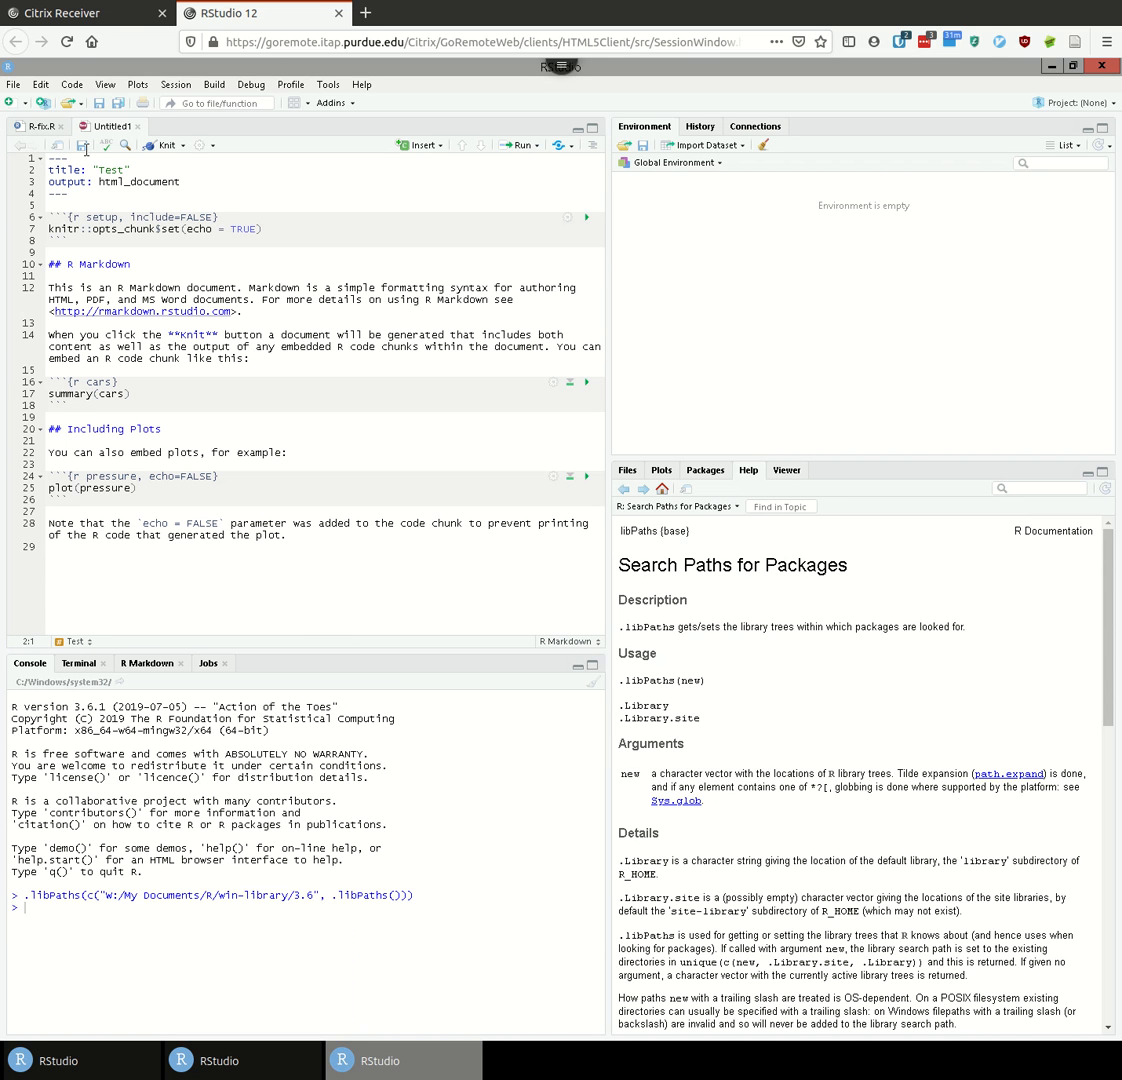
- Knit the new document, saving it as test1.Rmd
left_click(160, 144)
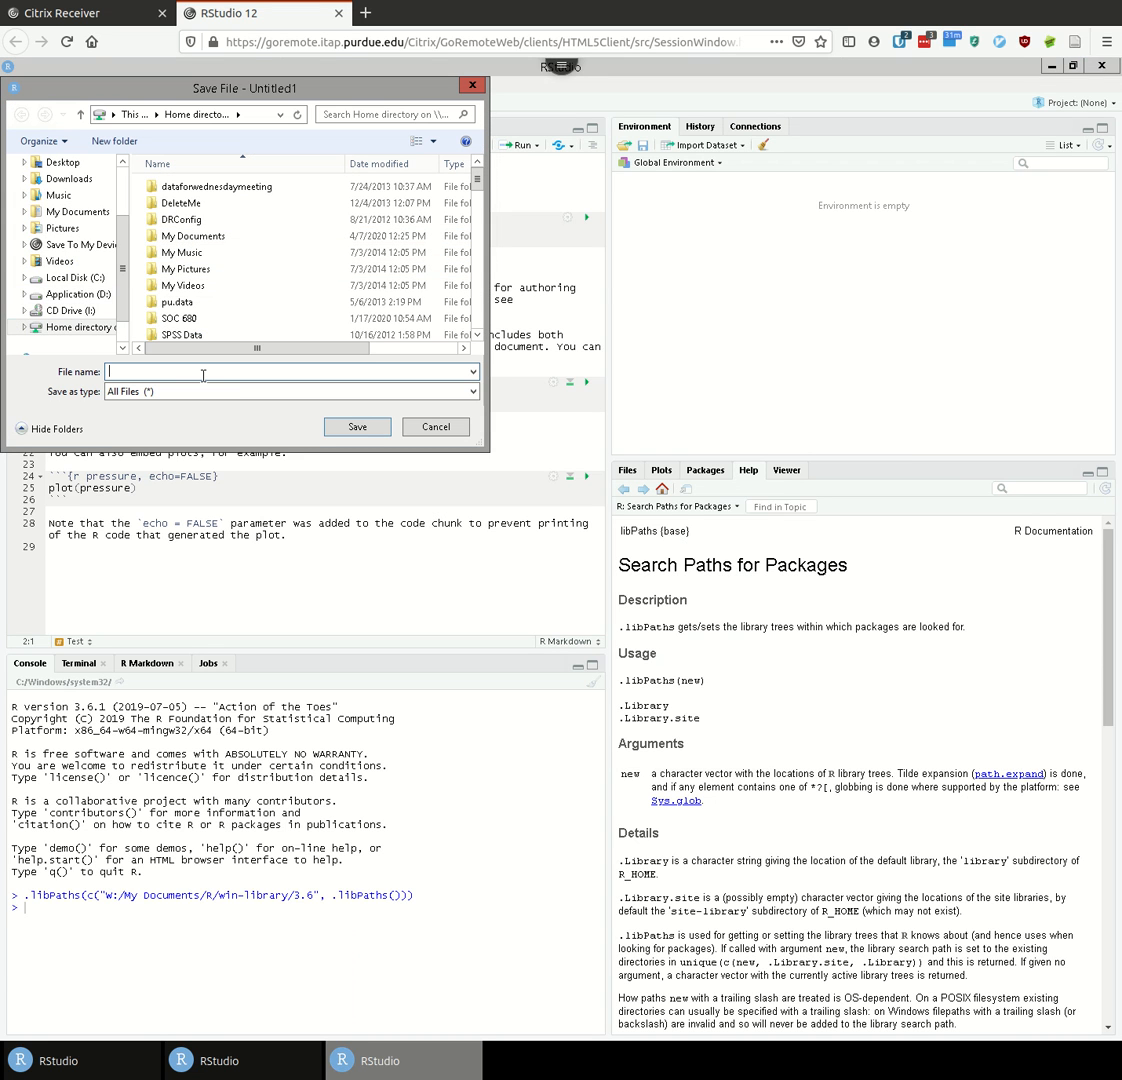
type("test1")
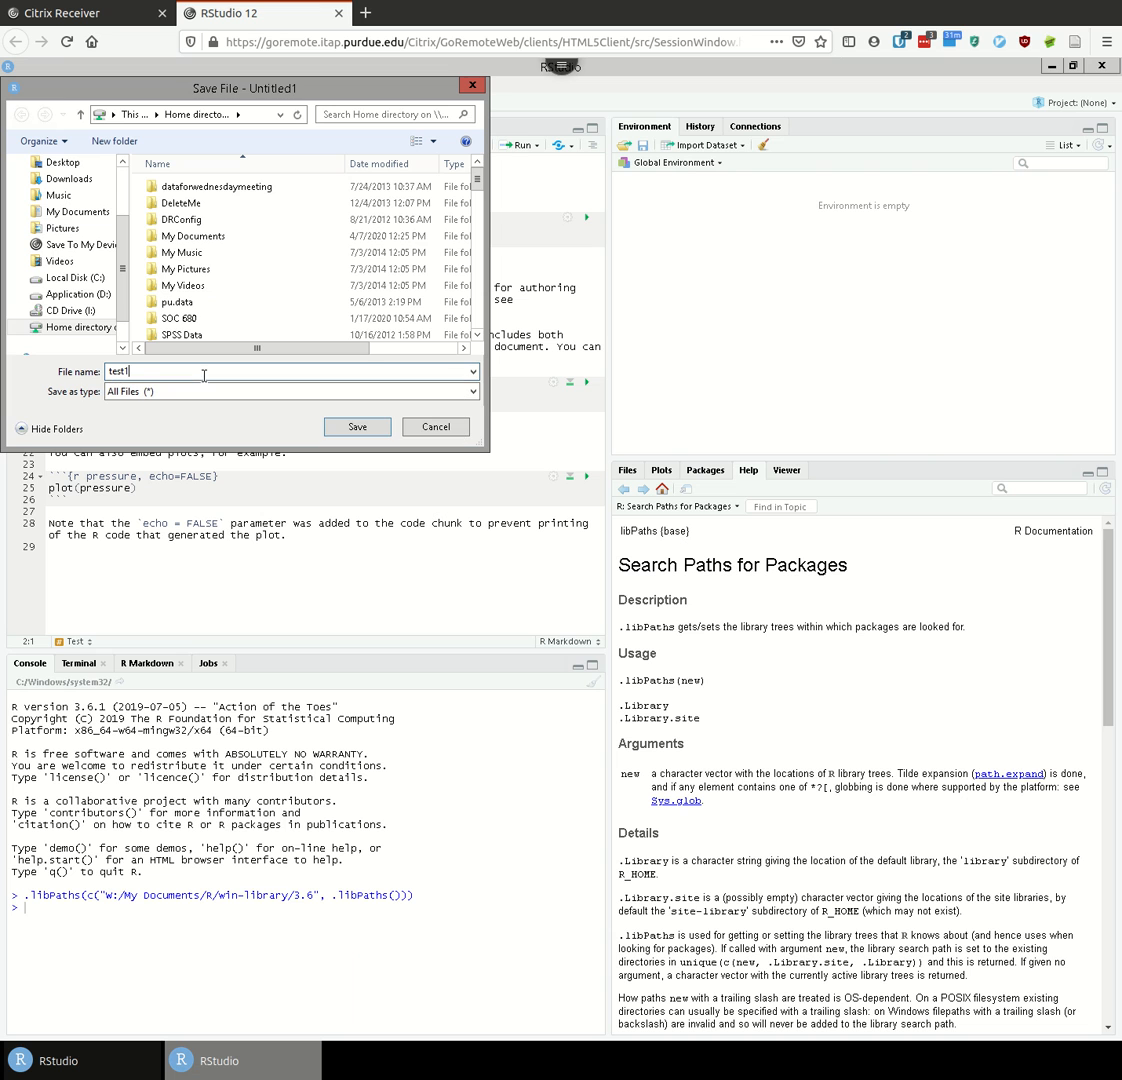
type(".Rmd")
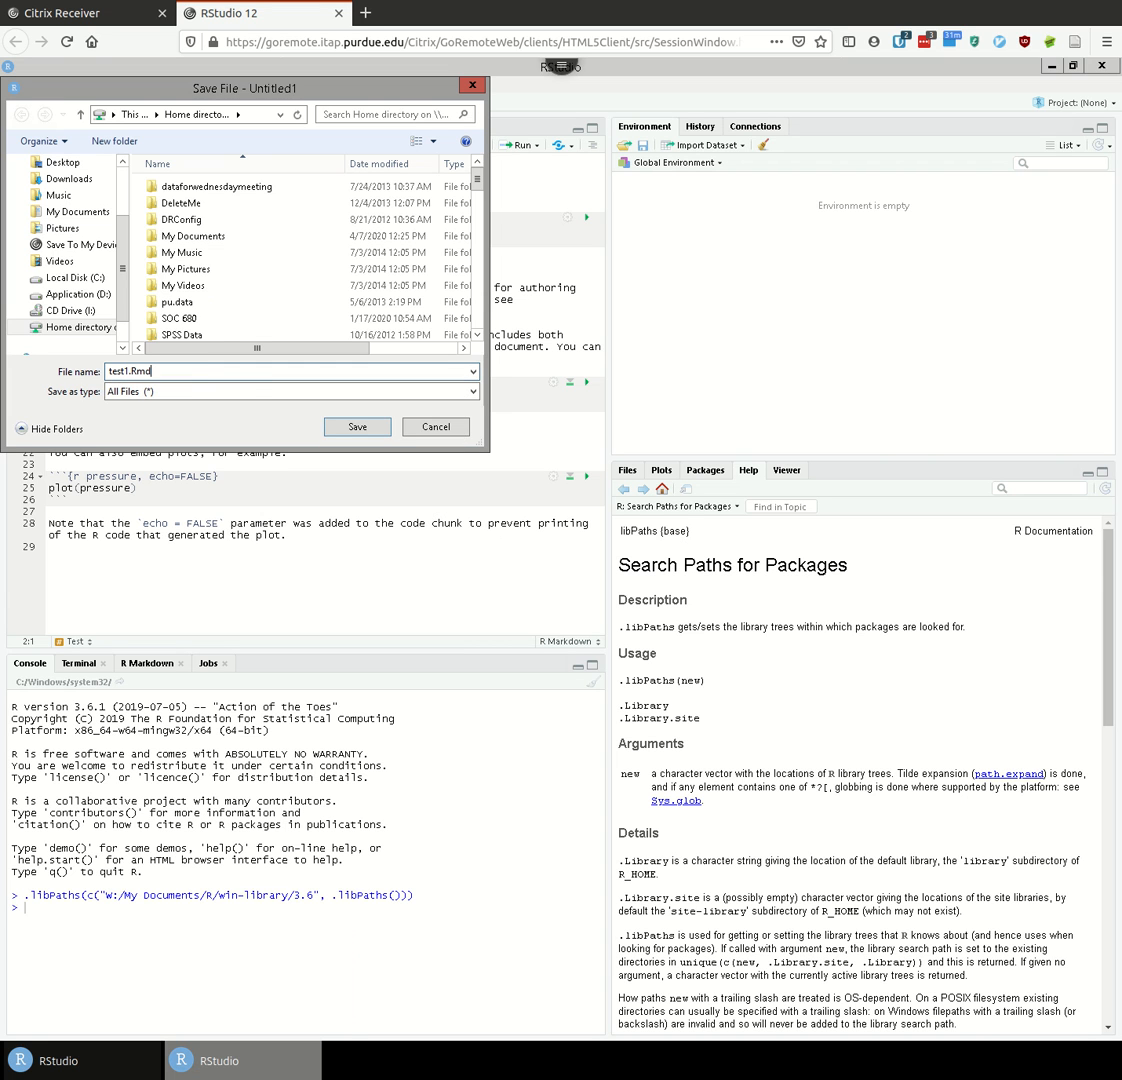
left_click(343, 428)
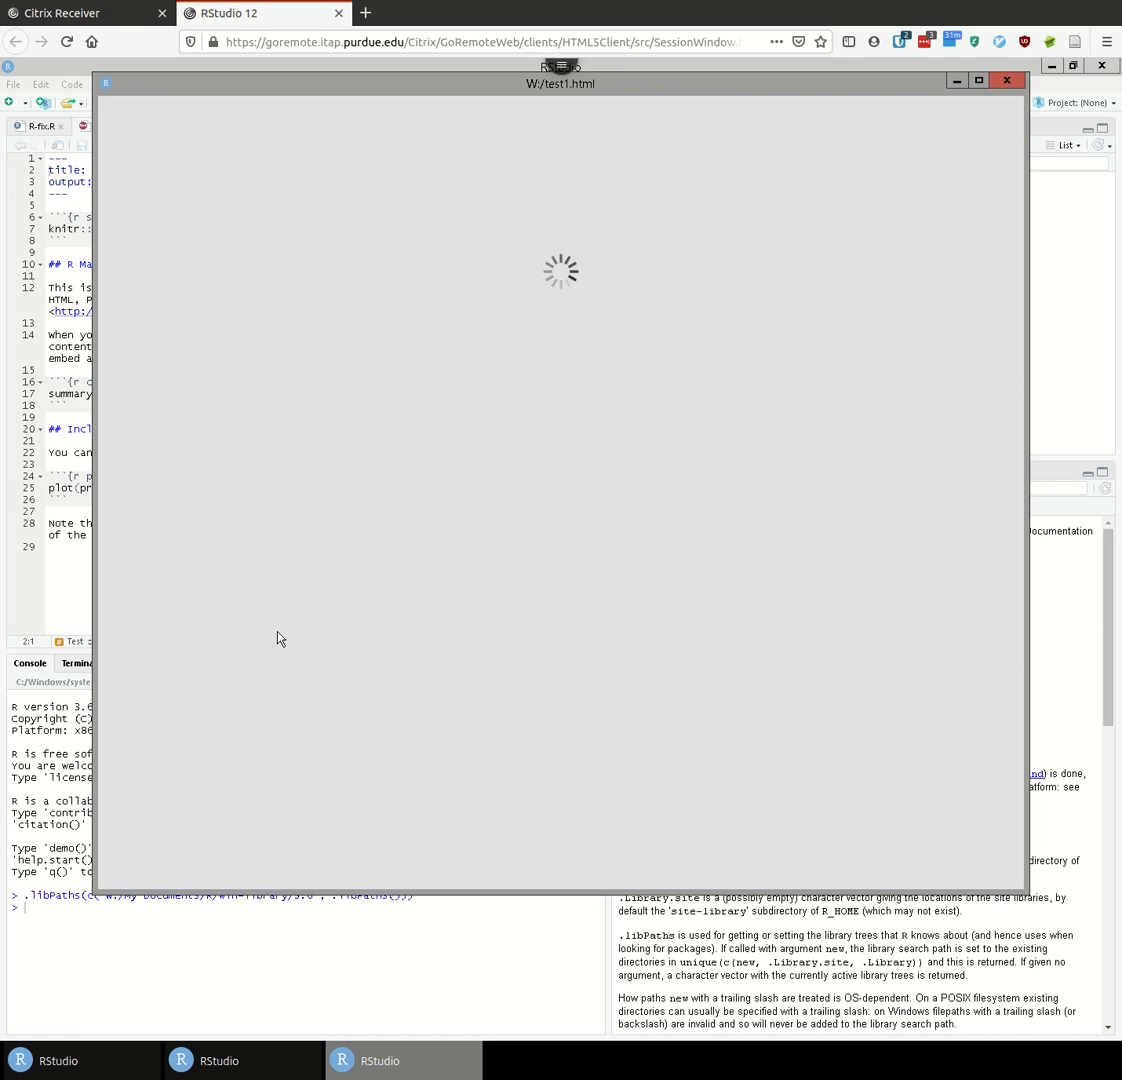
- Scroll through the knitted test1.html preview, then close its window
scroll(635, 420, "down", 1)
scroll(645, 432, "up", 1)
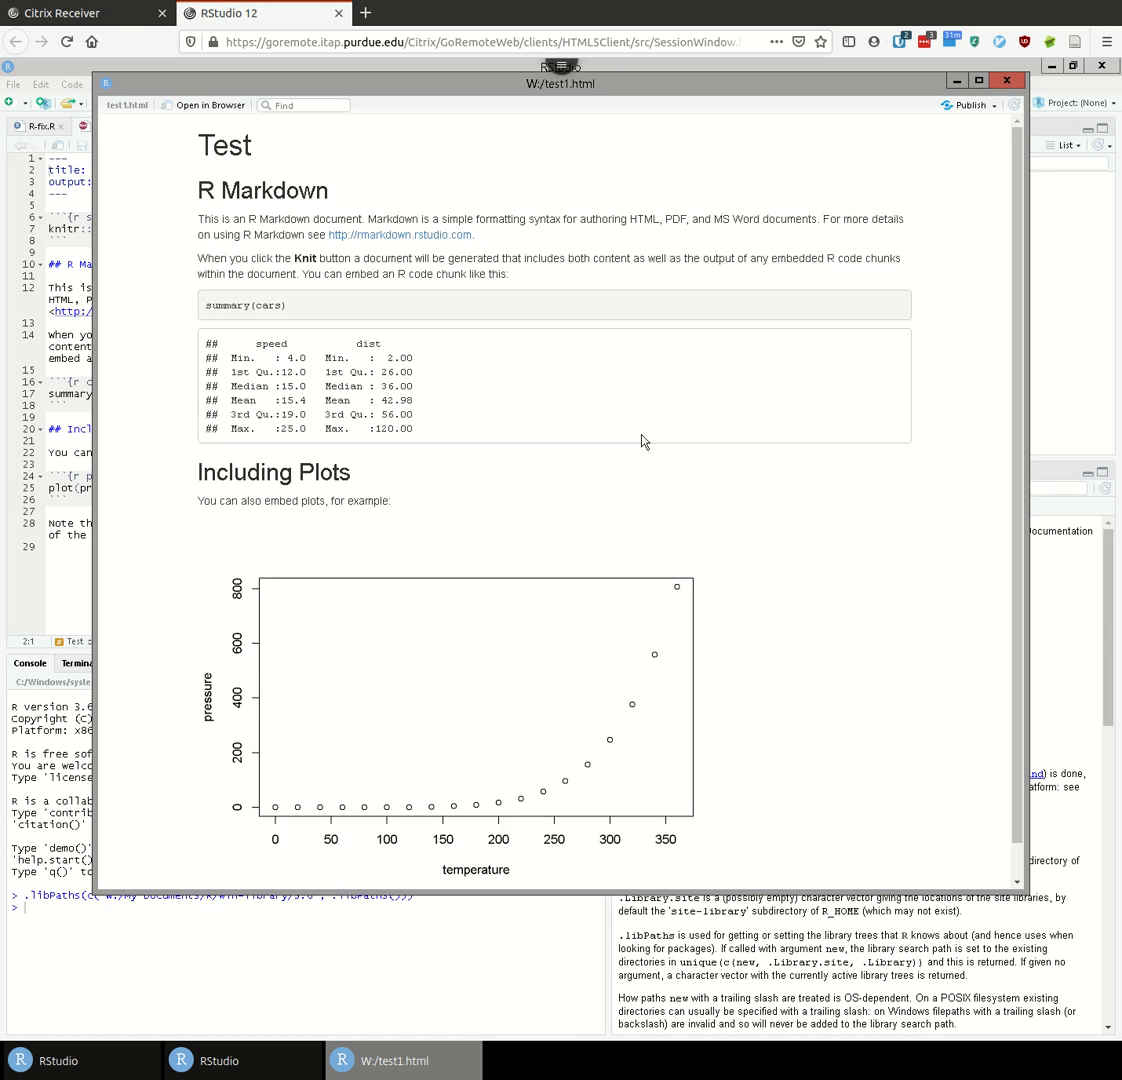
left_click(1007, 81)
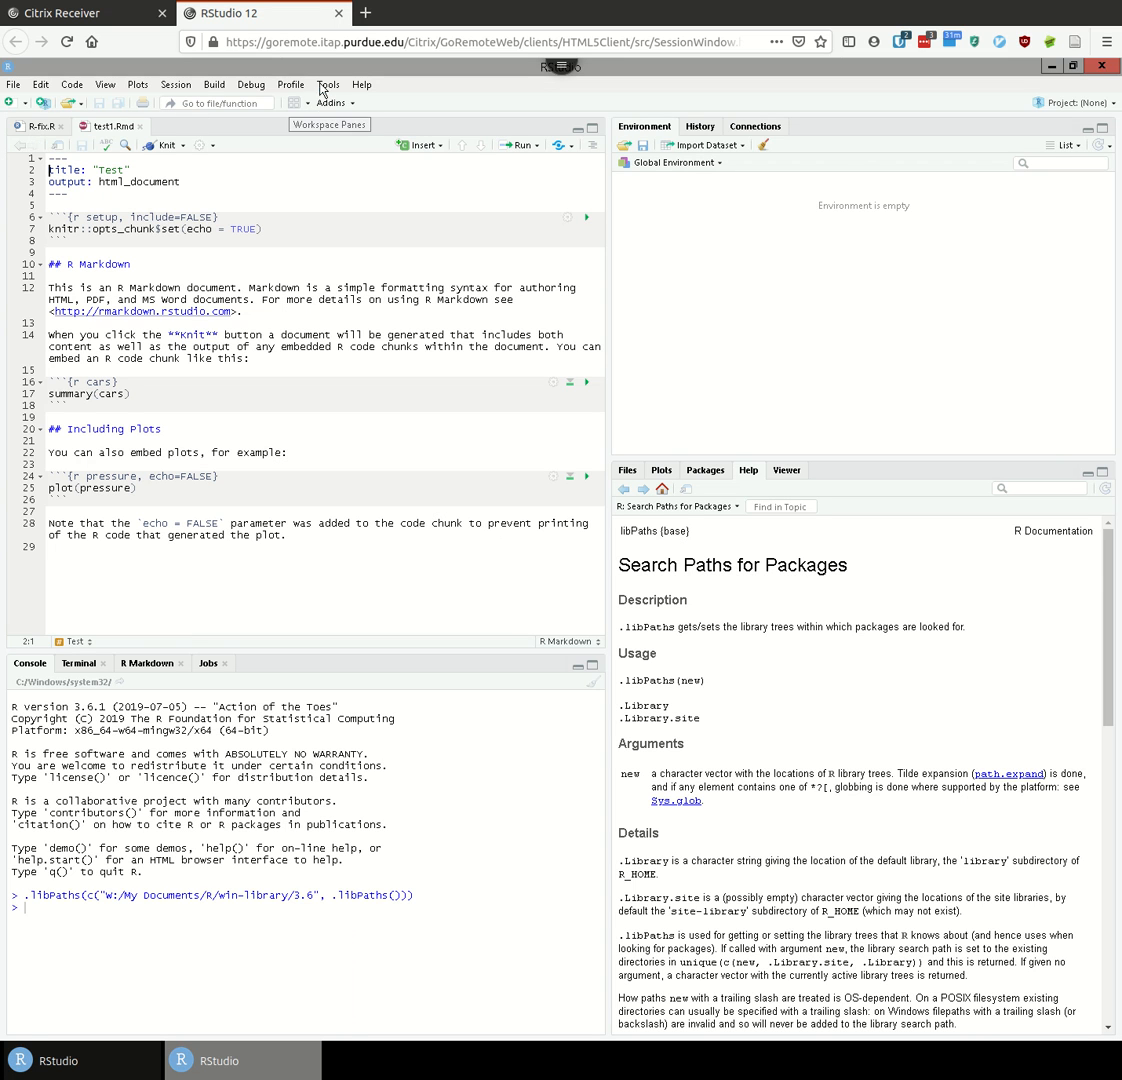
- In R-fix.R, add then delete a trailing slash after 3.6 in the library path
left_click(30, 125)
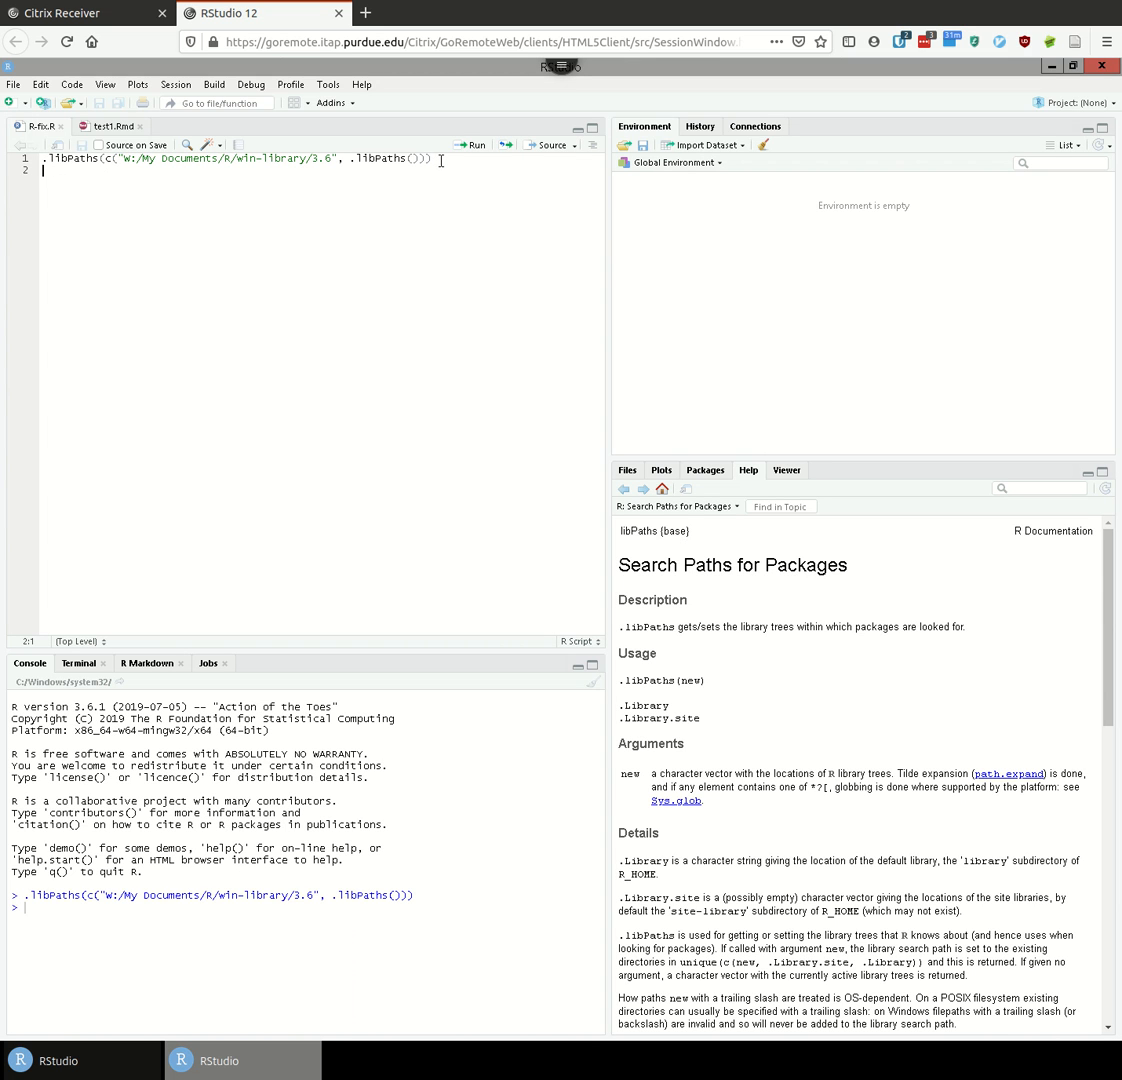
left_click(121, 160)
type("/")
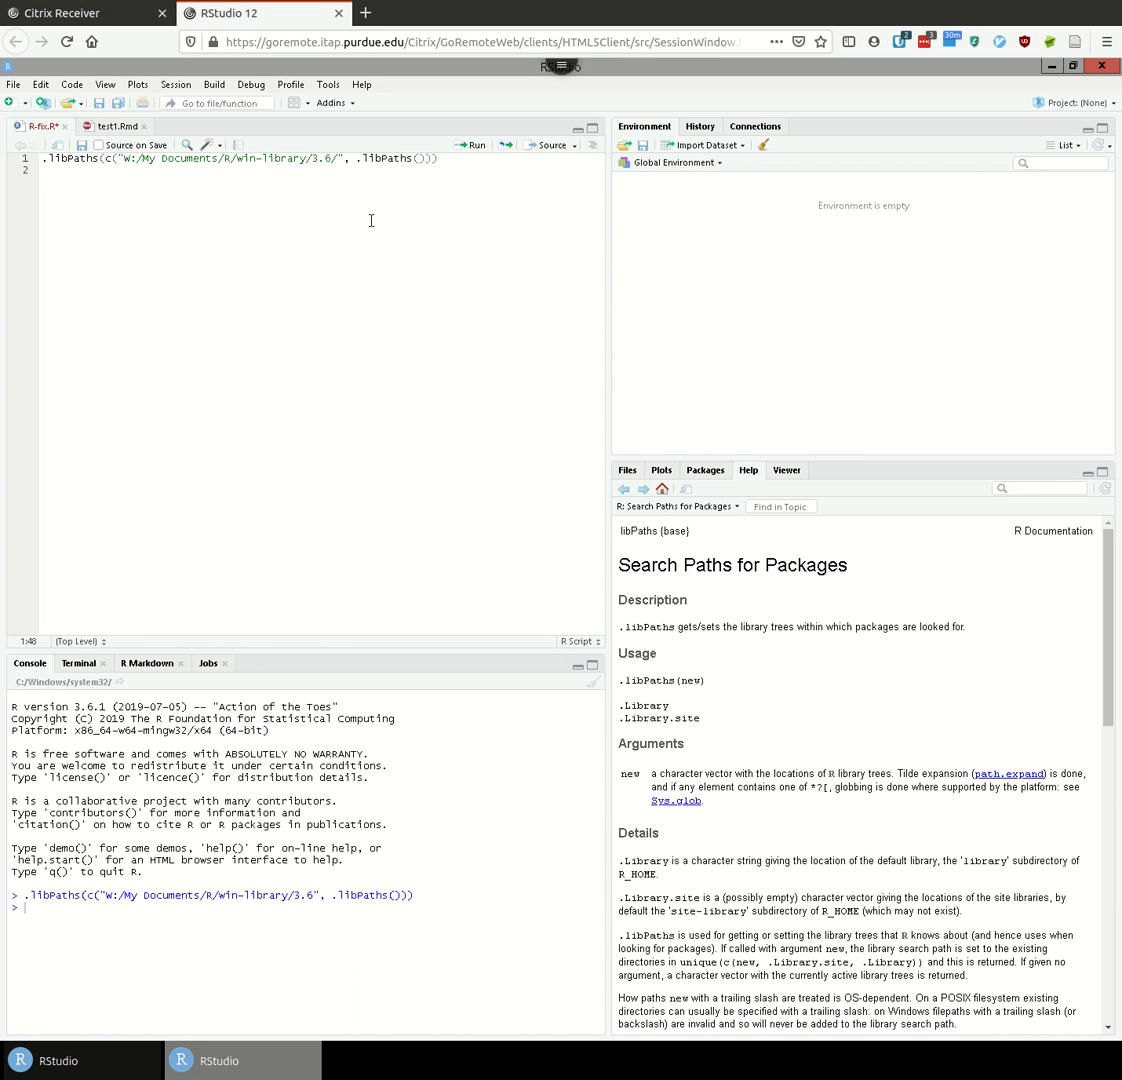
key("BackSpace")
left_click_drag(345, 158, 406, 158)
left_click(432, 160)
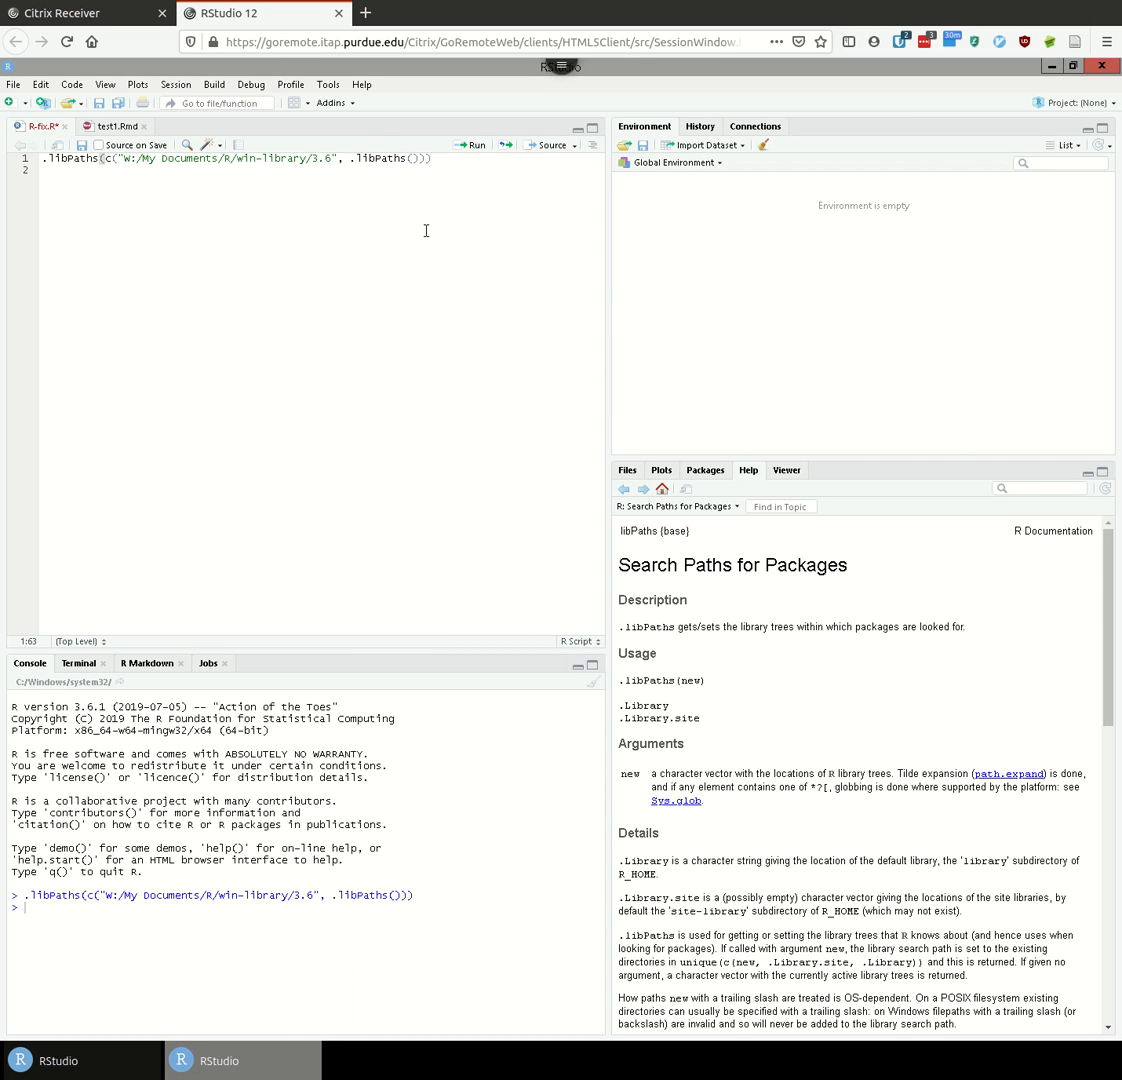